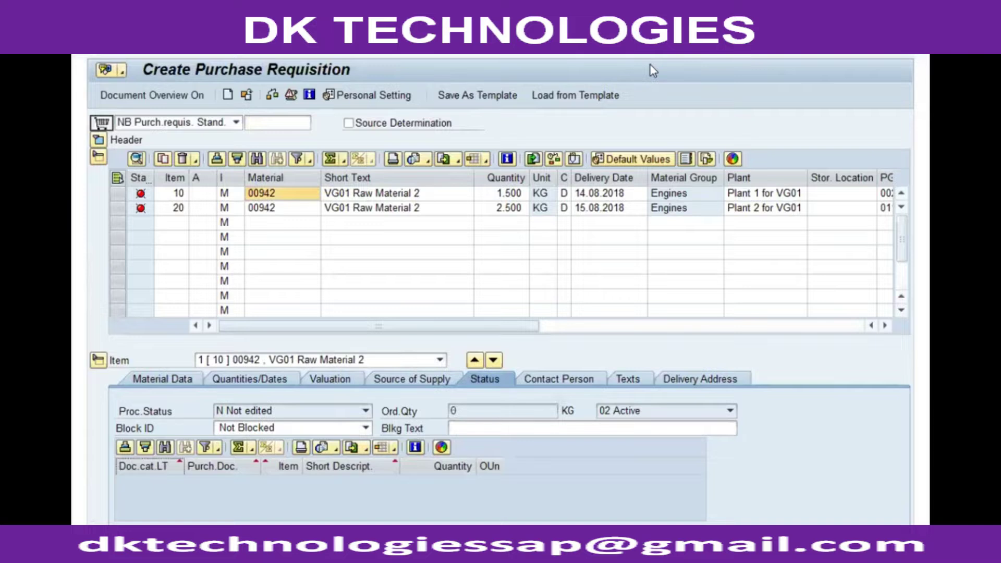
Step: Read the detailed help for the account assignment error on material 00942 and close it
{"action": "key", "text": "F1"}
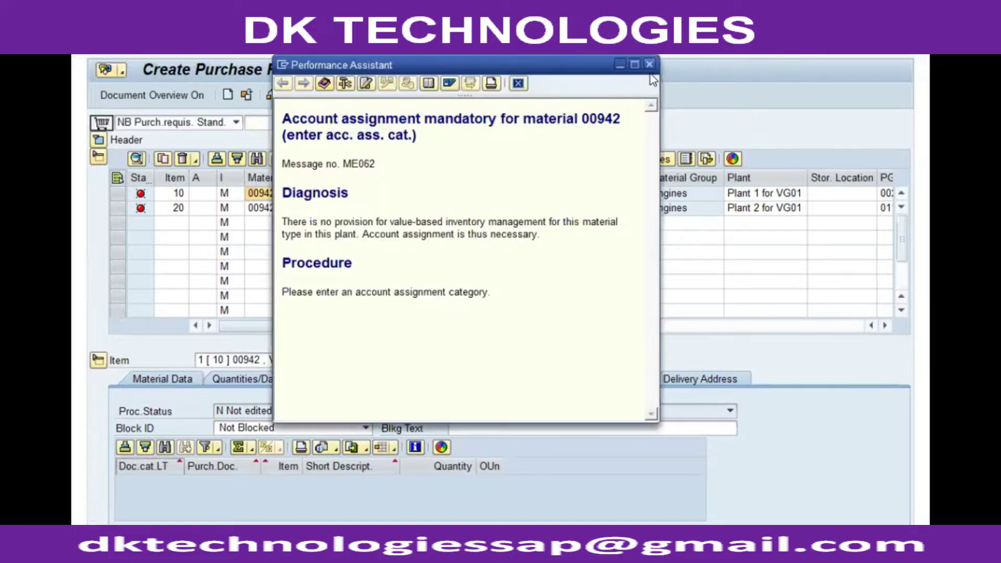
{"action": "double_click", "coordinate": [592, 115]}
{"action": "left_click", "coordinate": [632, 115]}
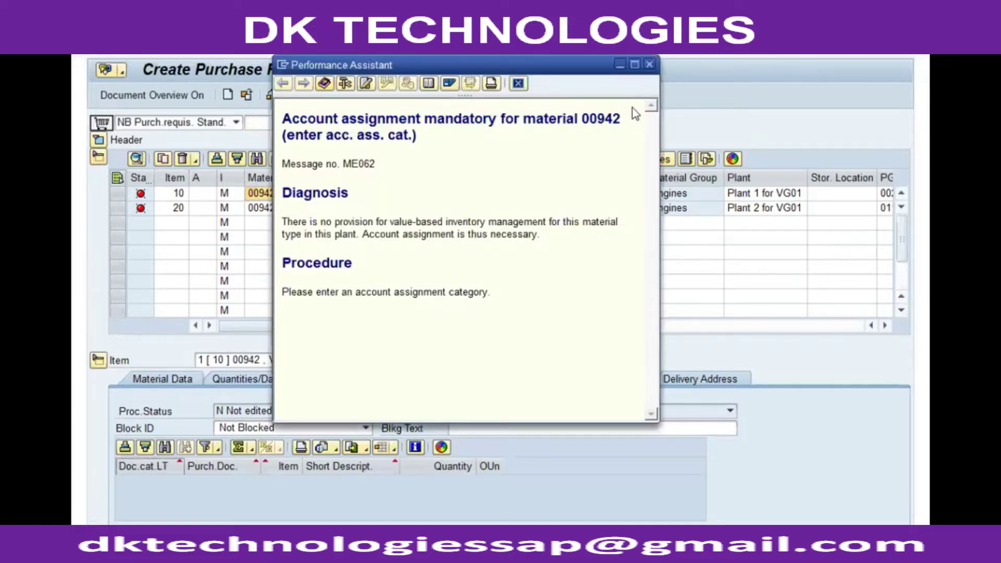
{"action": "left_click", "coordinate": [650, 66]}
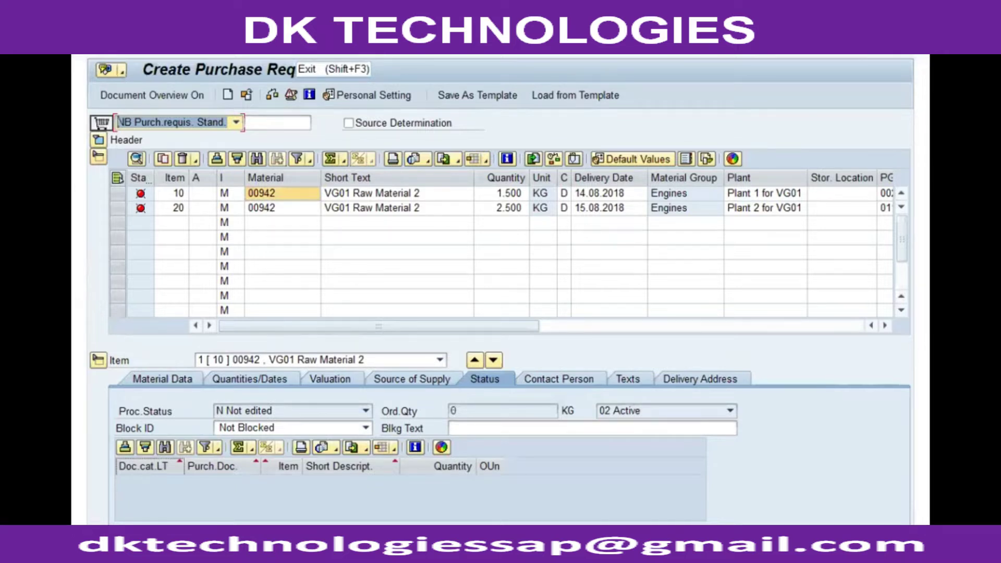
Step: Leave the purchase requisition without saving and open the Materials List report
{"action": "left_click", "coordinate": [296, 48]}
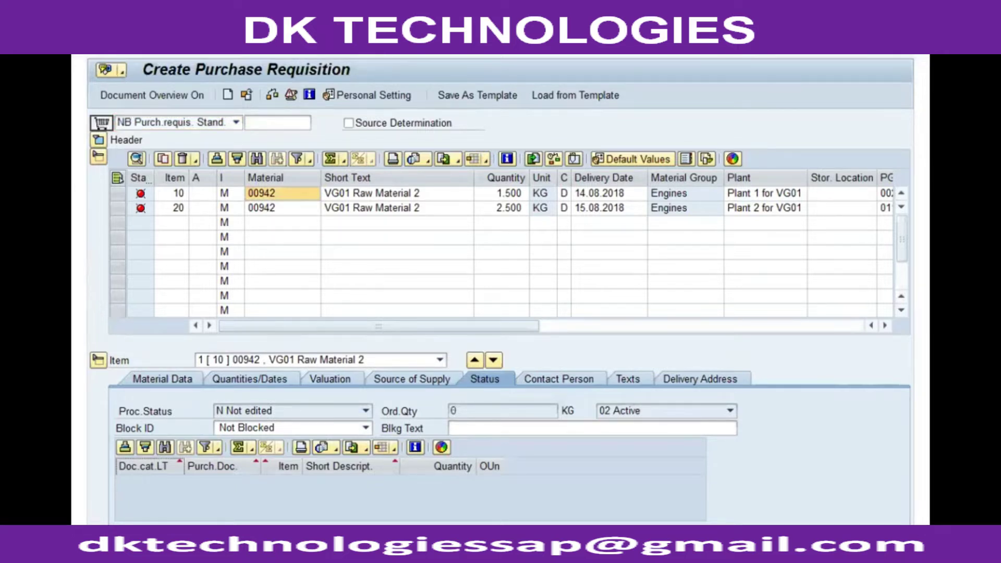
{"action": "left_click", "coordinate": [386, 283]}
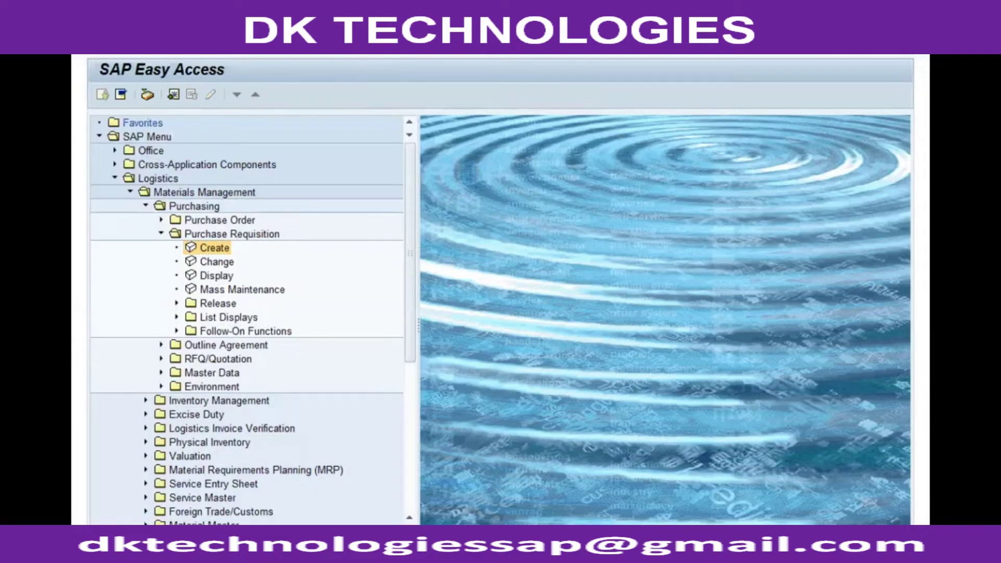
{"action": "key", "text": "Return"}
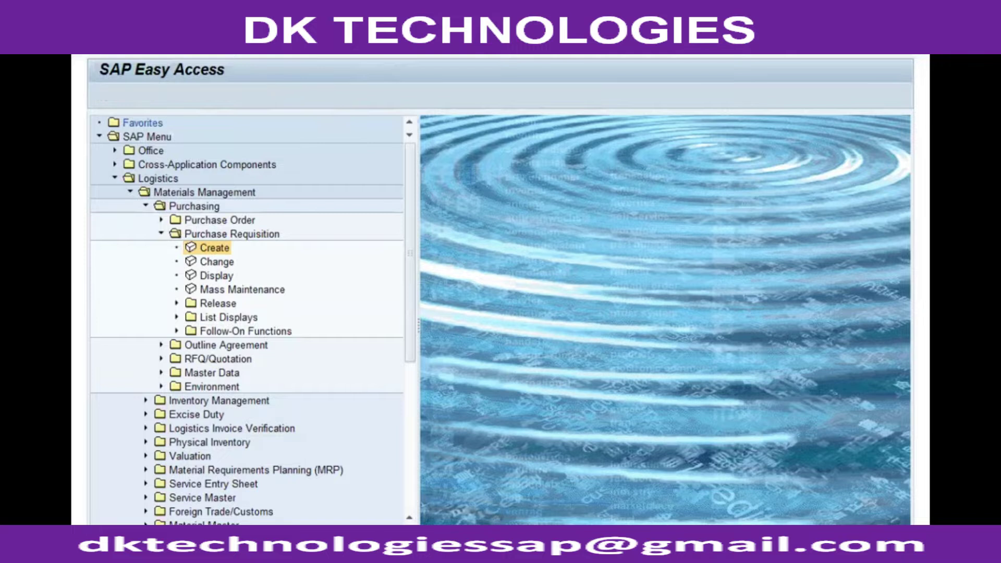
Step: Run the materials list for plants vgp1 to vgp2
{"action": "left_click", "coordinate": [328, 159]}
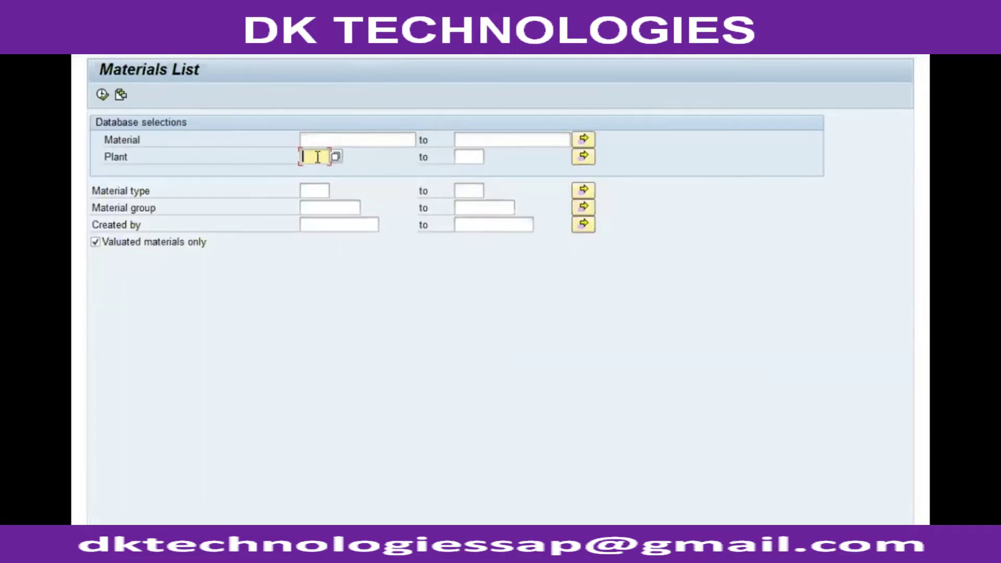
{"action": "type", "text": "vgp1"}
{"action": "key", "text": "Tab"}
{"action": "key", "text": "shift+Tab"}
{"action": "key", "text": "Right"}
{"action": "key", "text": "BackSpace"}
{"action": "type", "text": "p1"}
{"action": "key", "text": "Tab"}
{"action": "type", "text": "vgp2"}
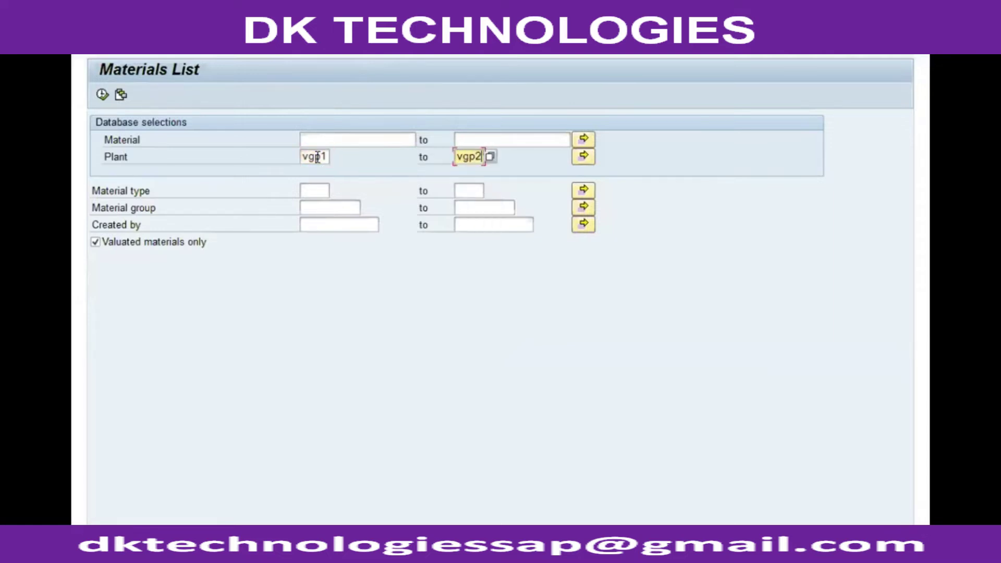
{"action": "left_click", "coordinate": [102, 95]}
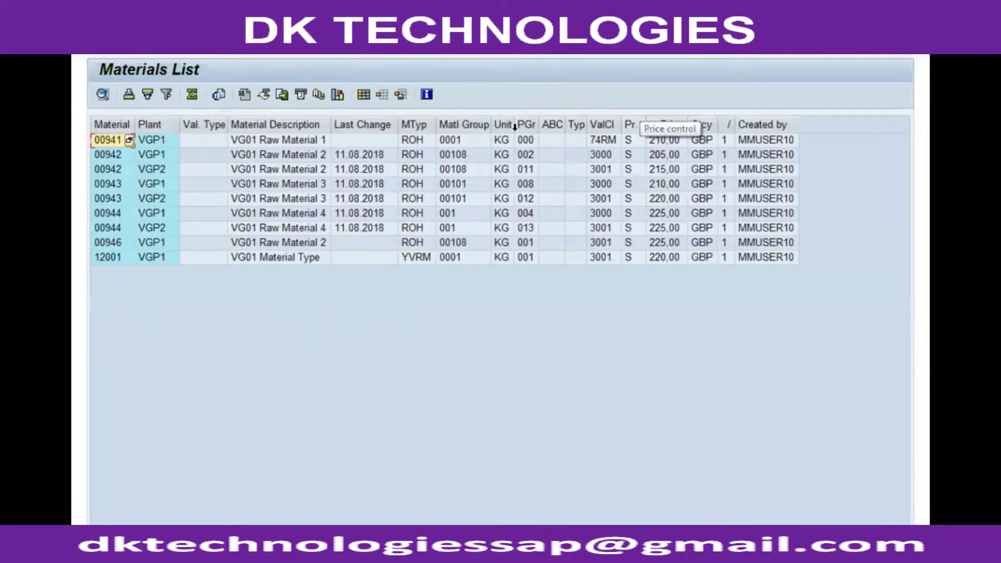
Step: Examine the material type assigned to each material in the list
{"action": "left_click_drag", "start_coordinate": [102, 154], "coordinate": [105, 231]}
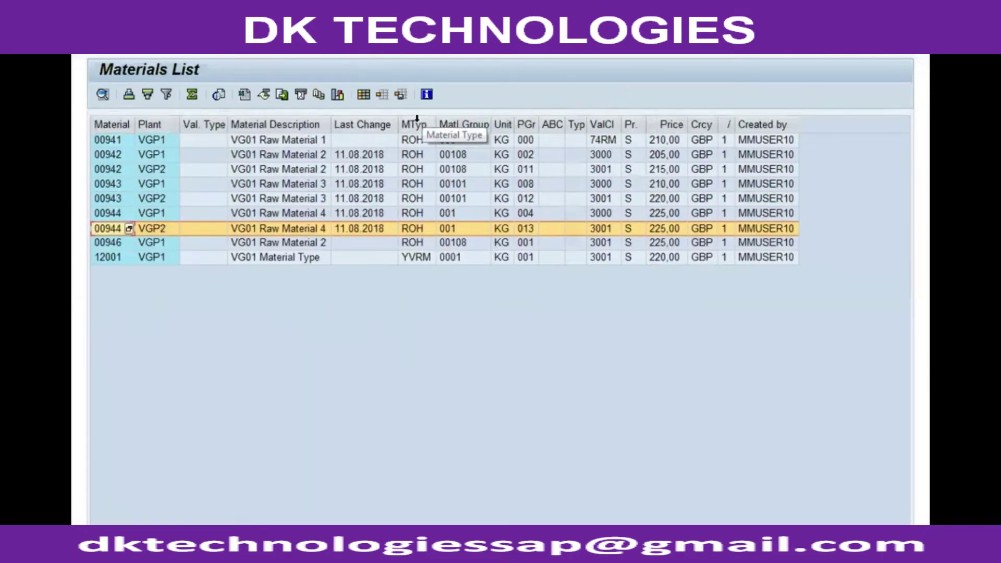
{"action": "left_click", "coordinate": [414, 124]}
{"action": "left_click", "coordinate": [99, 258]}
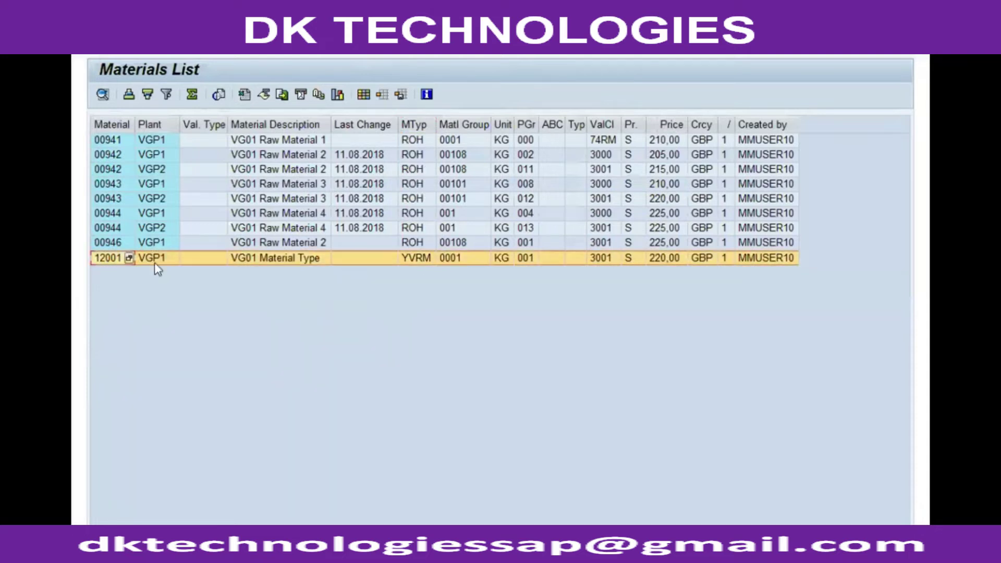
{"action": "left_click", "coordinate": [420, 261]}
{"action": "left_click", "coordinate": [414, 154]}
{"action": "left_click", "coordinate": [417, 180]}
{"action": "left_click", "coordinate": [412, 243]}
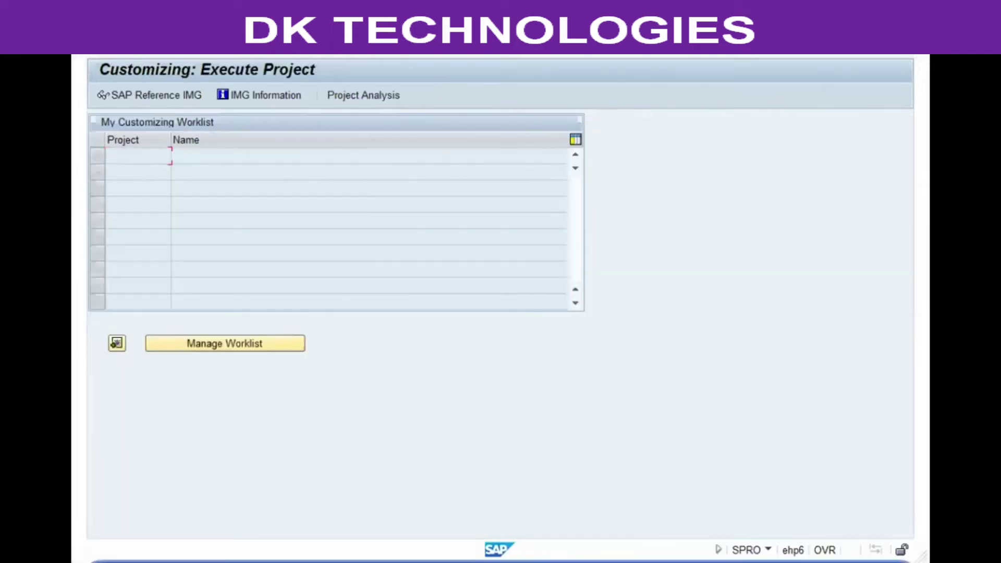
Step: Open the SAP Reference IMG and expand Material Master under Logistics - General
{"action": "key", "text": "F5"}
{"action": "left_click", "coordinate": [209, 431]}
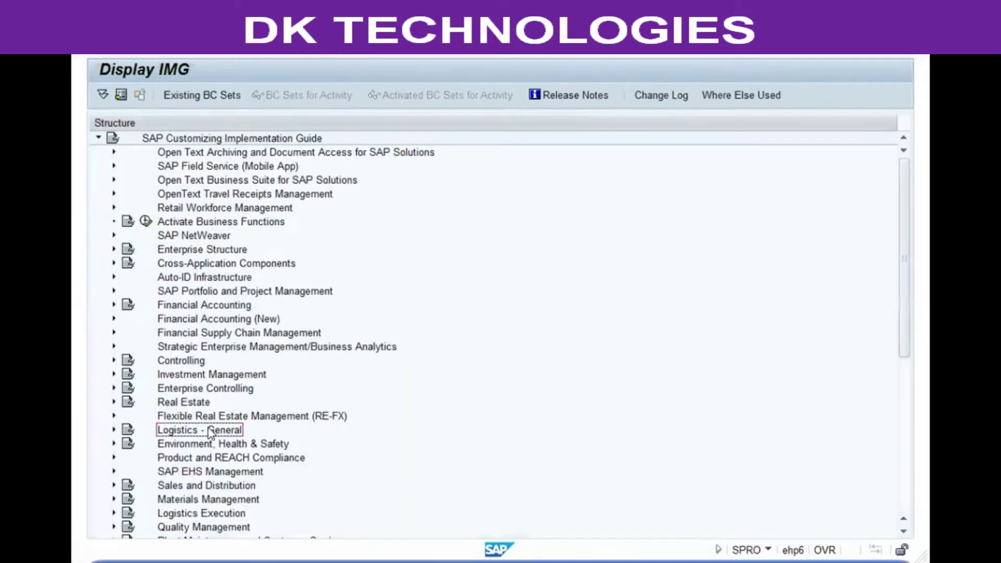
{"action": "double_click", "coordinate": [209, 431]}
{"action": "double_click", "coordinate": [208, 180]}
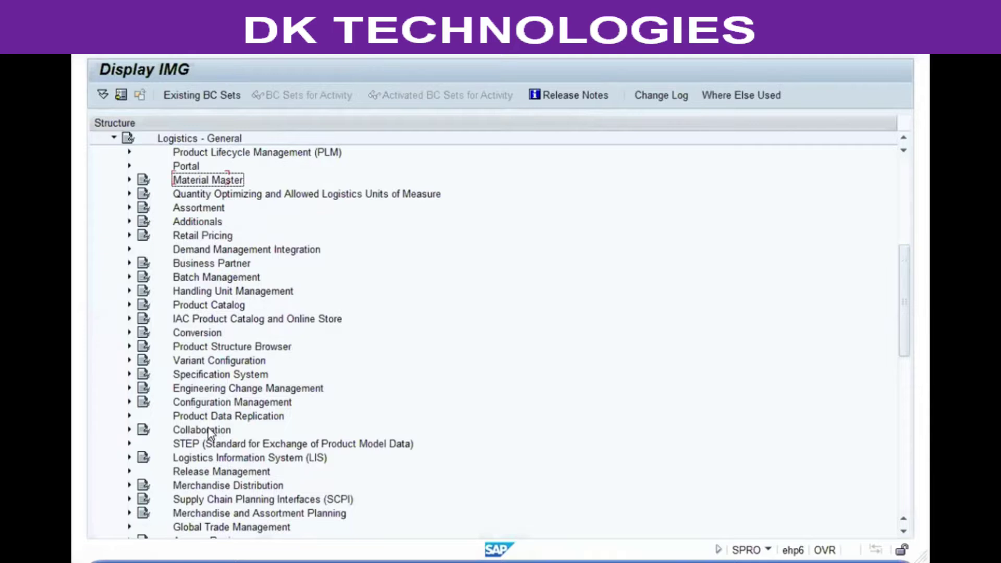
Step: Open the Define Attributes of Material Types activity under the Material Master's Basic Settings, Material Types
{"action": "key", "text": "Down"}
{"action": "key", "text": "Down"}
{"action": "key", "text": "Down"}
{"action": "key", "text": "Right"}
{"action": "key", "text": "Down"}
{"action": "key", "text": "Down"}
{"action": "key", "text": "Down"}
{"action": "key", "text": "Down"}
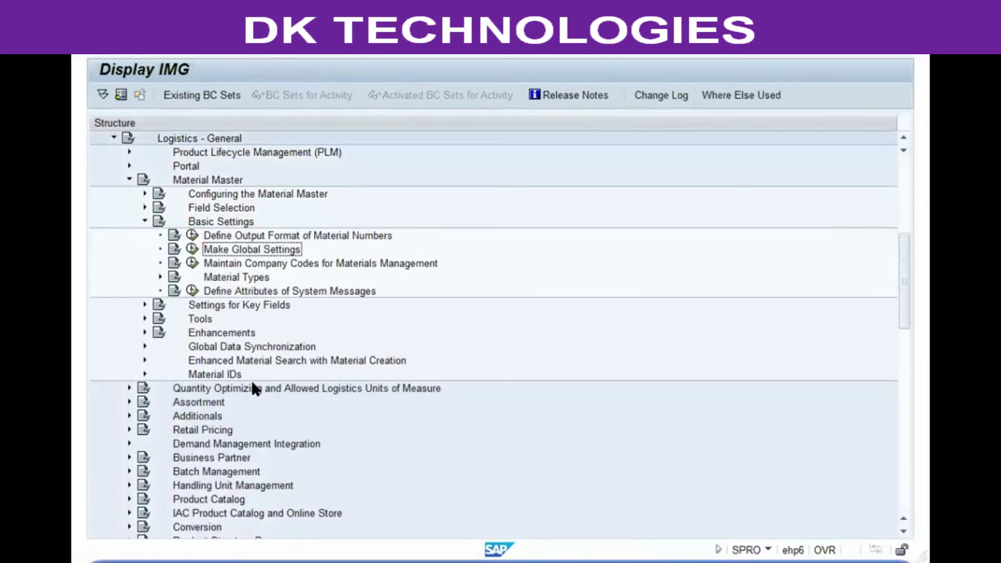
{"action": "key", "text": "Right"}
{"action": "key", "text": "Down"}
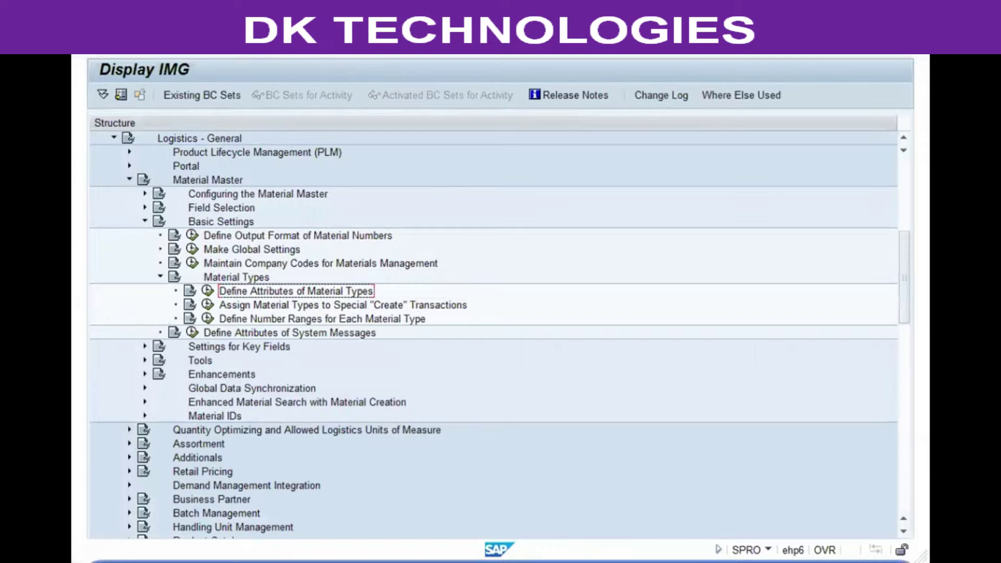
{"action": "left_click", "coordinate": [207, 291]}
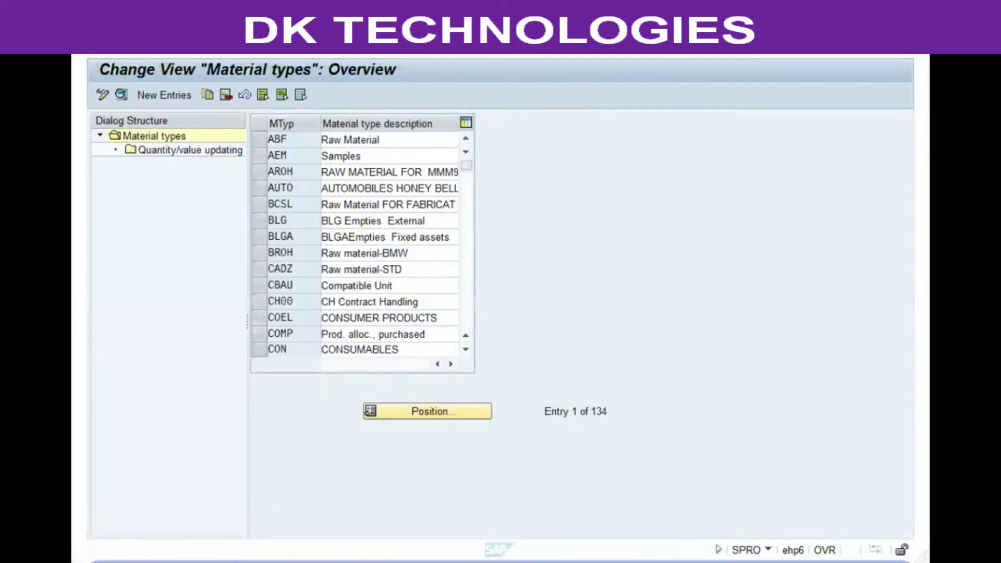
Step: Locate material type ROH, select it and display its quantity/value updating settings
{"action": "left_click", "coordinate": [426, 417]}
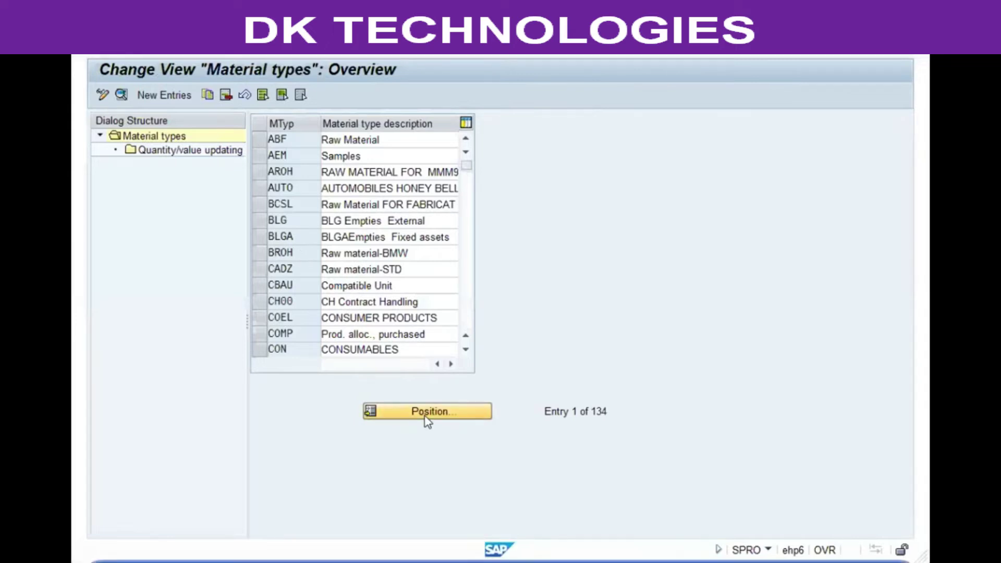
{"action": "type", "text": "roh"}
{"action": "key", "text": "Return"}
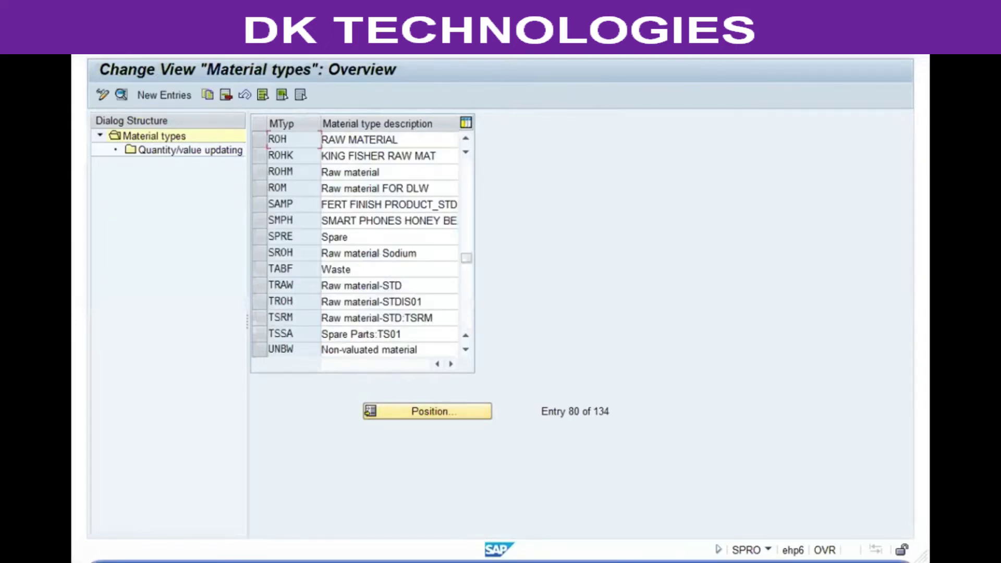
{"action": "left_click", "coordinate": [254, 142]}
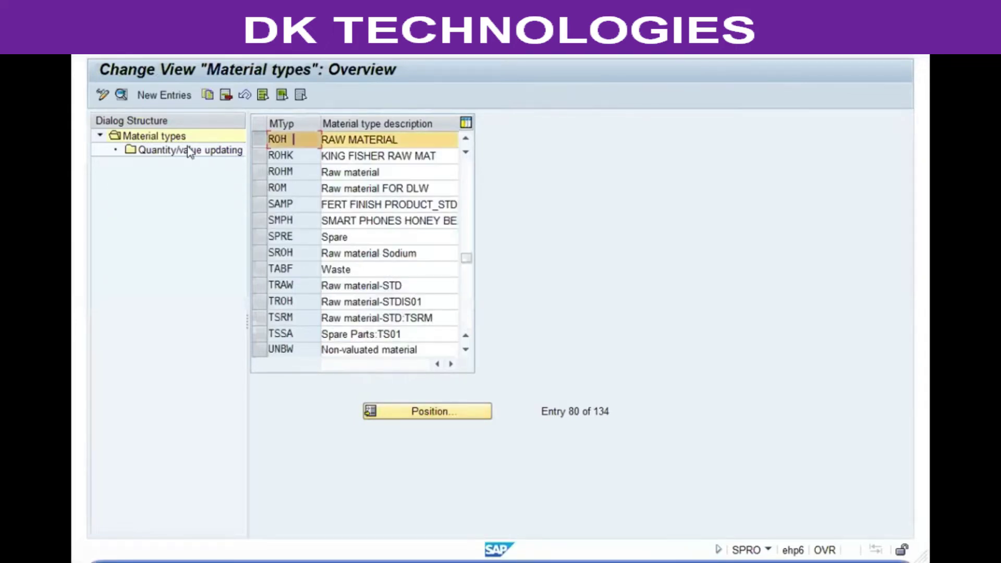
{"action": "left_click", "coordinate": [189, 151]}
{"action": "double_click", "coordinate": [142, 153]}
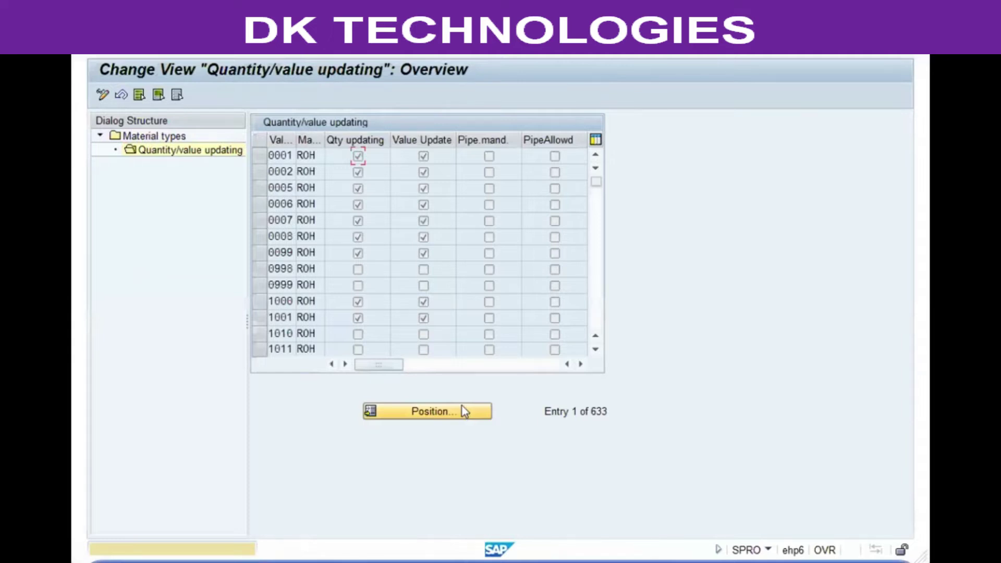
Step: Enable quantity and value updating of ROH for valuation areas VGP1 and VGP2, saving under customizing request EH6K902415
{"action": "left_click", "coordinate": [462, 405]}
{"action": "type", "text": "VG"}
{"action": "key", "text": "Return"}
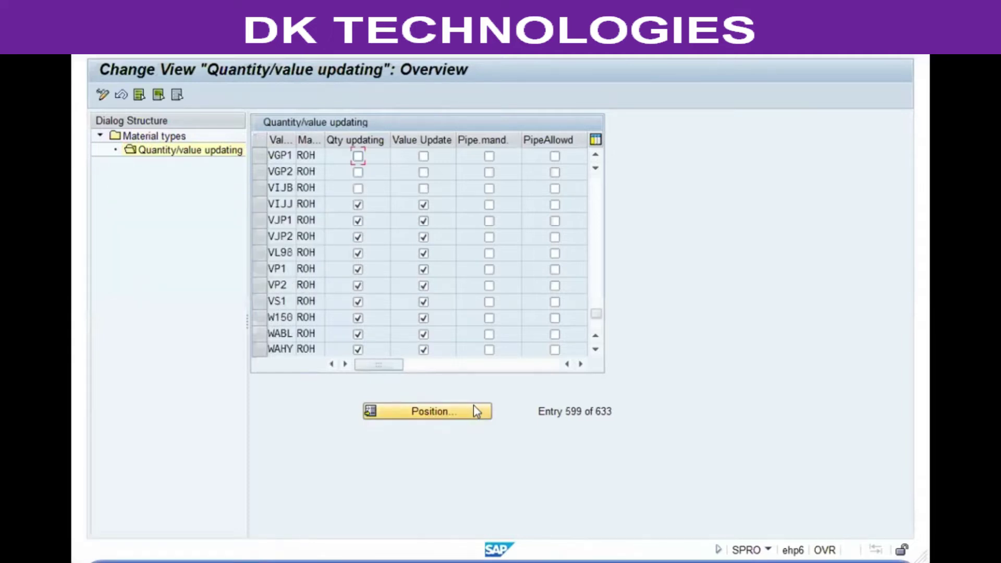
{"action": "left_click", "coordinate": [357, 157]}
{"action": "left_click", "coordinate": [424, 158]}
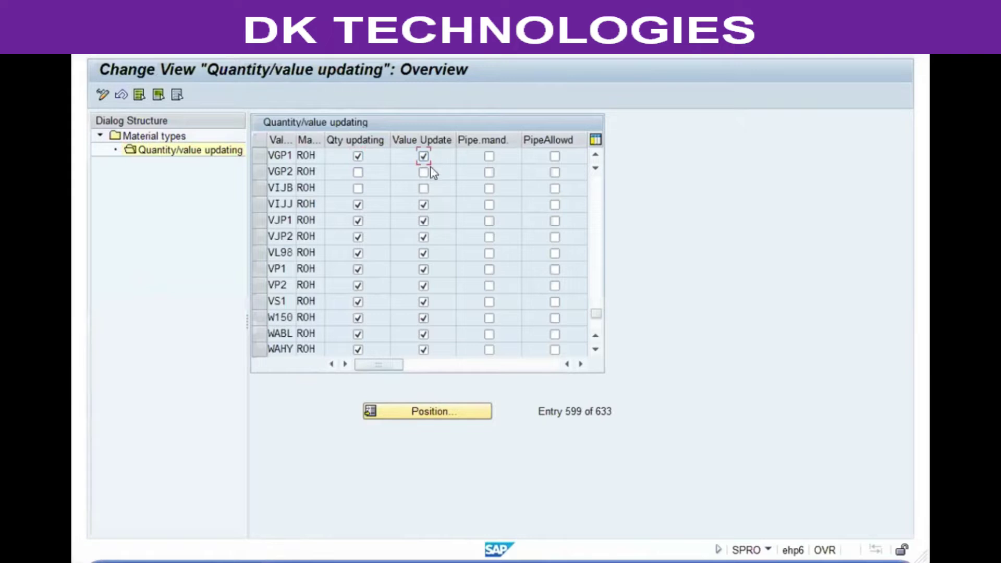
{"action": "left_click", "coordinate": [358, 172]}
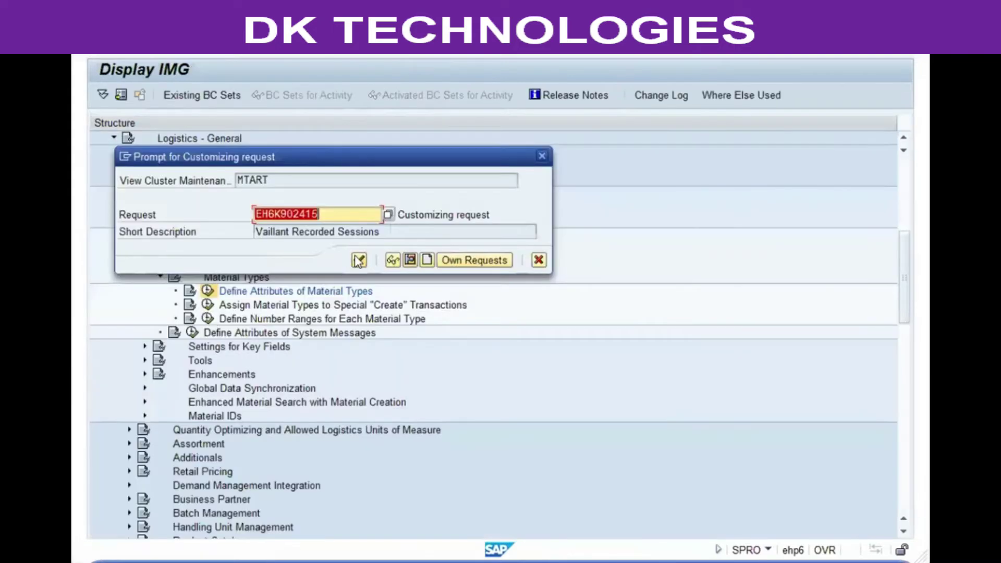
{"action": "left_click", "coordinate": [358, 260]}
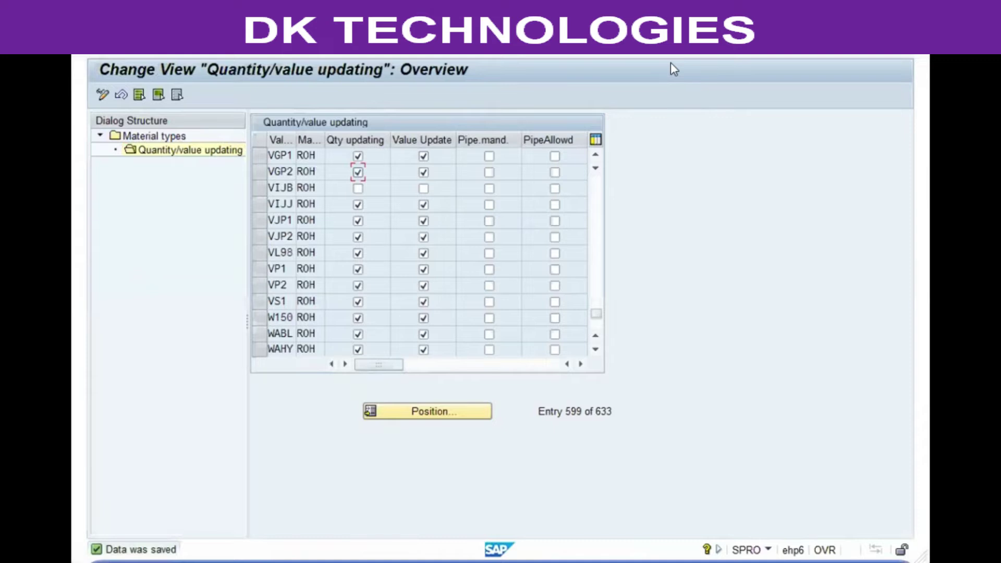
Step: Start creating a new purchase requisition with the command /nme51n
{"action": "left_click", "coordinate": [208, 48]}
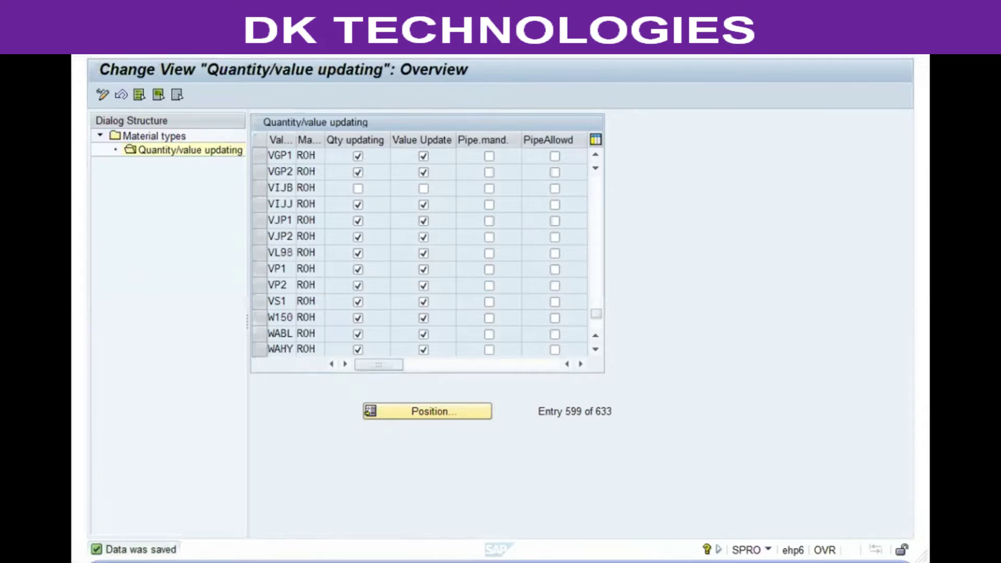
{"action": "left_click", "coordinate": [654, 115]}
{"action": "left_click", "coordinate": [226, 48]}
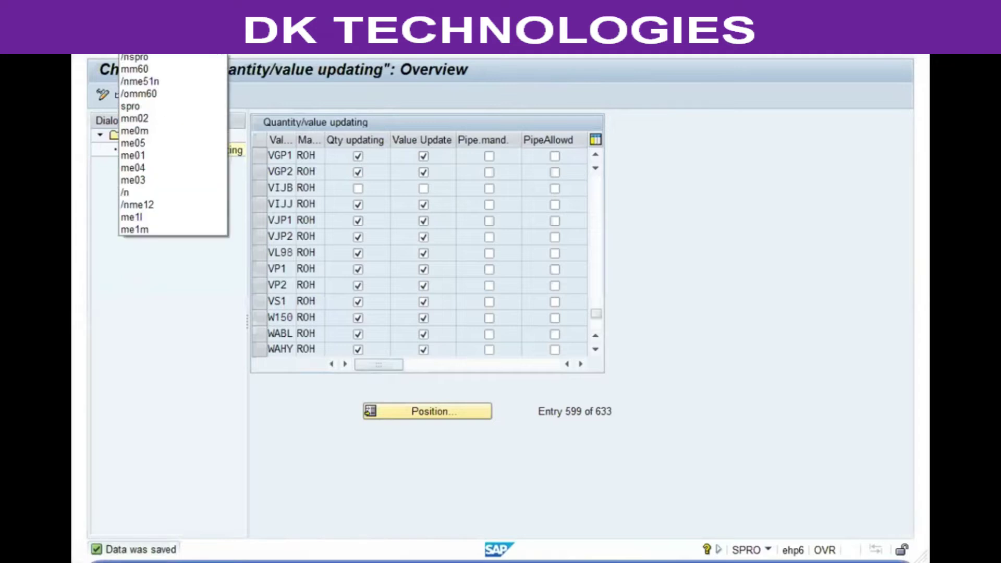
{"action": "left_click", "coordinate": [156, 82]}
{"action": "left_click", "coordinate": [101, 49]}
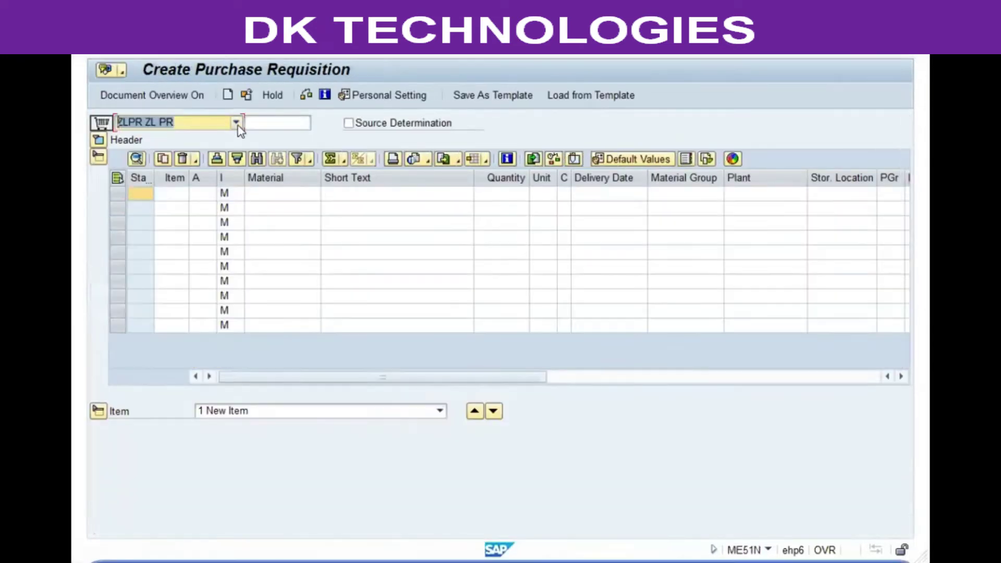
Step: Set the requisition's document type to NB Purch.requis. Stand. and enable source determination
{"action": "left_click", "coordinate": [236, 122]}
{"action": "scroll", "coordinate": [161, 178], "scroll_direction": "up", "scroll_amount": 5}
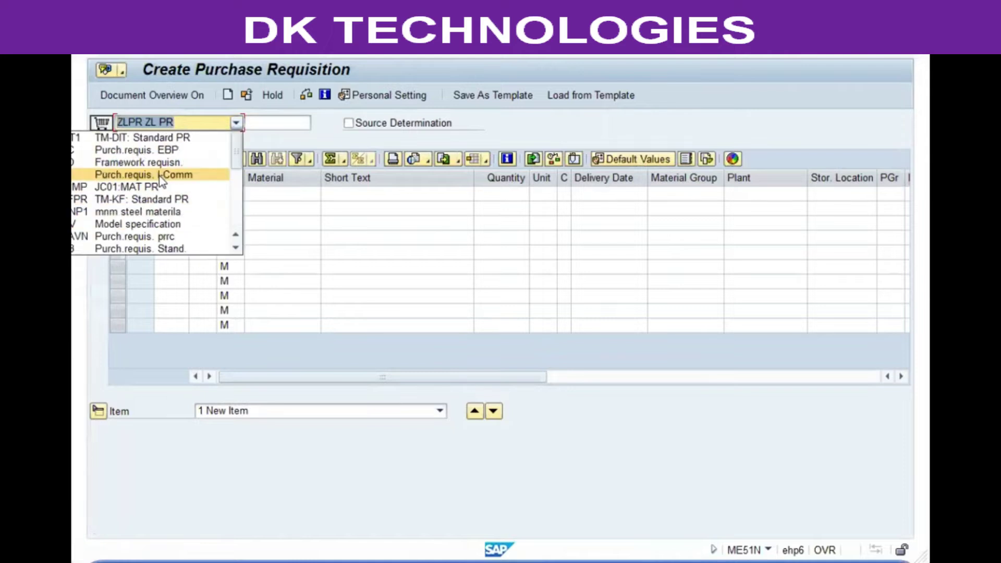
{"action": "left_click", "coordinate": [129, 249]}
{"action": "left_click", "coordinate": [386, 124]}
Step: Enter material 942 with quantity 1500 in the first item row
{"action": "left_click", "coordinate": [278, 197]}
{"action": "type", "text": "942"}
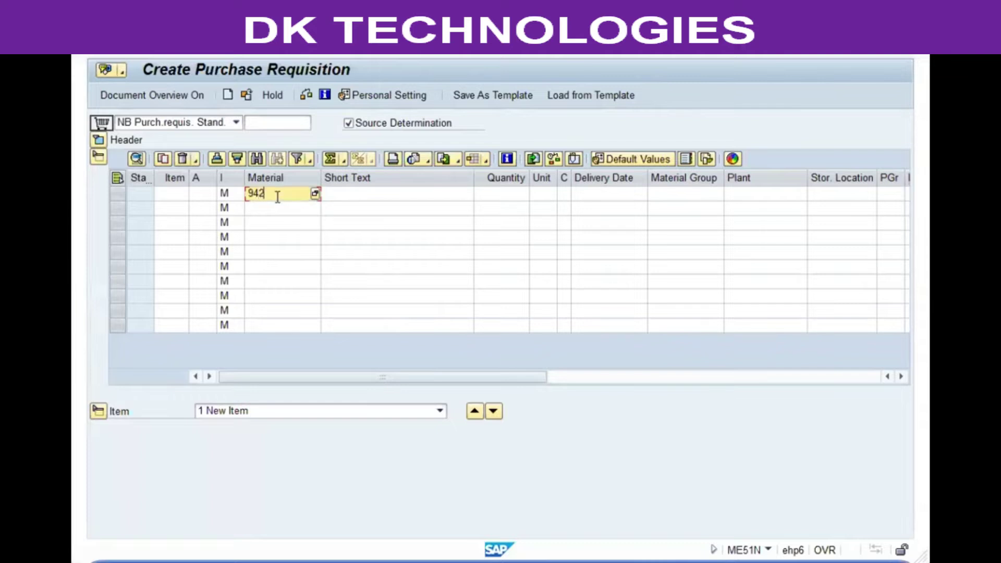
{"action": "key", "text": "Tab"}
{"action": "key", "text": "Tab"}
{"action": "type", "text": "1500"}
{"action": "key", "text": "Tab"}
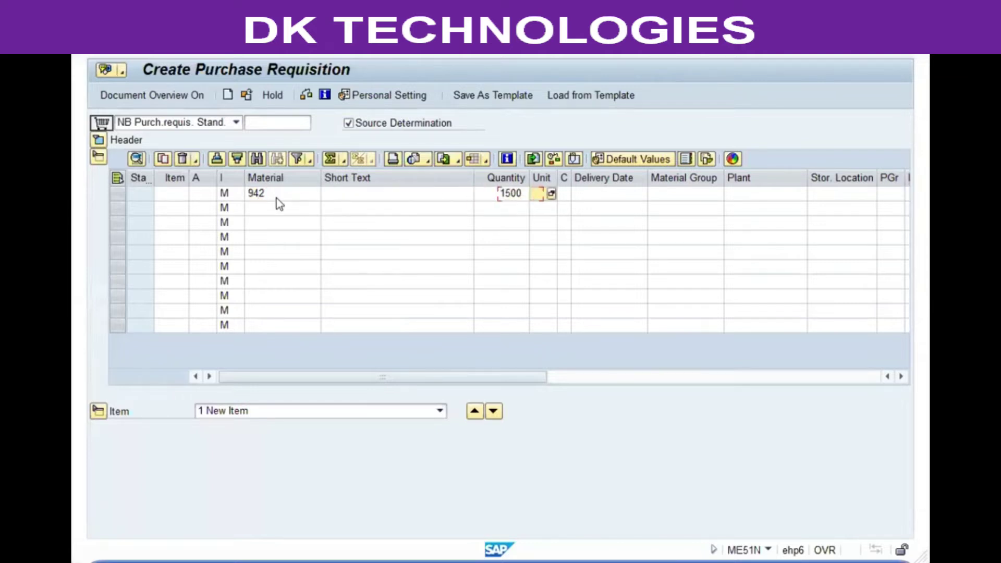
Step: Set the first item's delivery date to 14.08.2018 and plant to vgp1, and validate the item
{"action": "key", "text": "Tab"}
{"action": "key", "text": "Tab"}
{"action": "type", "text": "14.08.2018"}
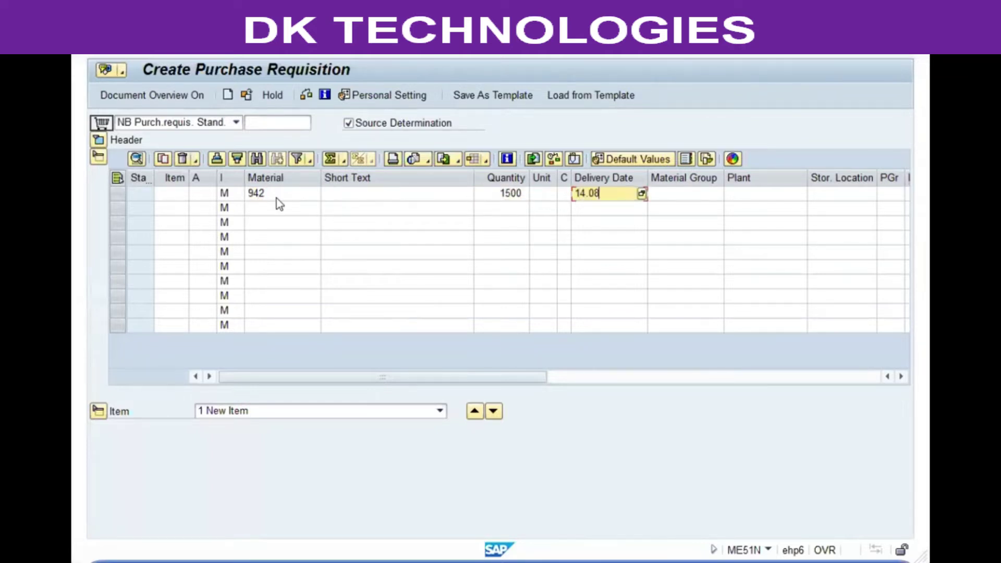
{"action": "key", "text": "Tab"}
{"action": "key", "text": "Tab"}
{"action": "type", "text": "vgp1"}
{"action": "key", "text": "Return"}
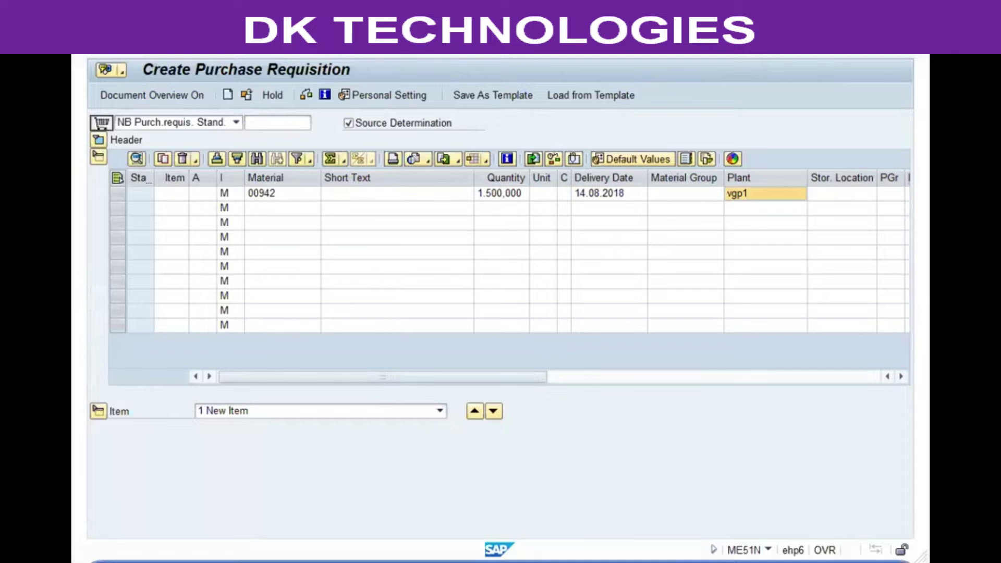
{"action": "key", "text": "Return"}
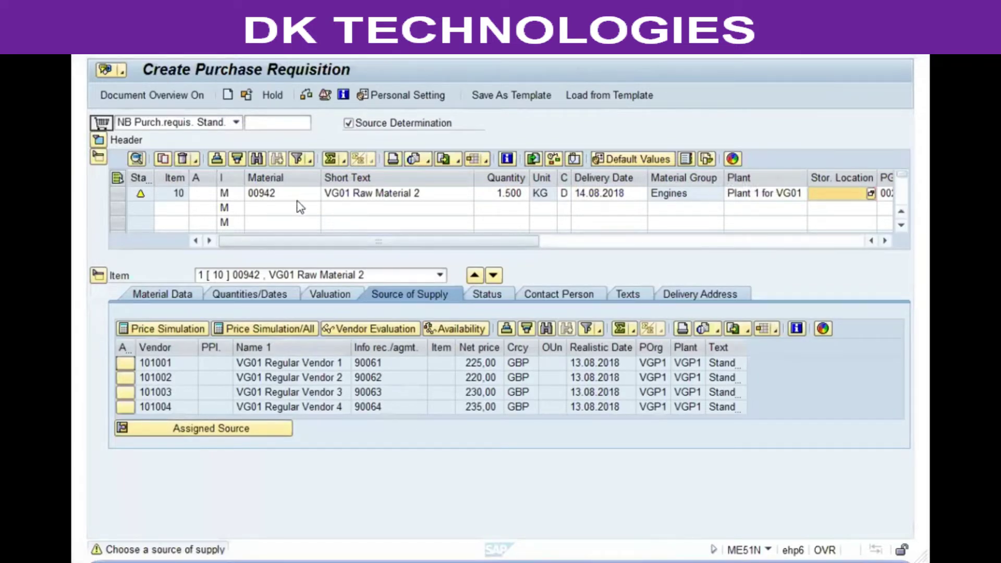
{"action": "left_click", "coordinate": [344, 178]}
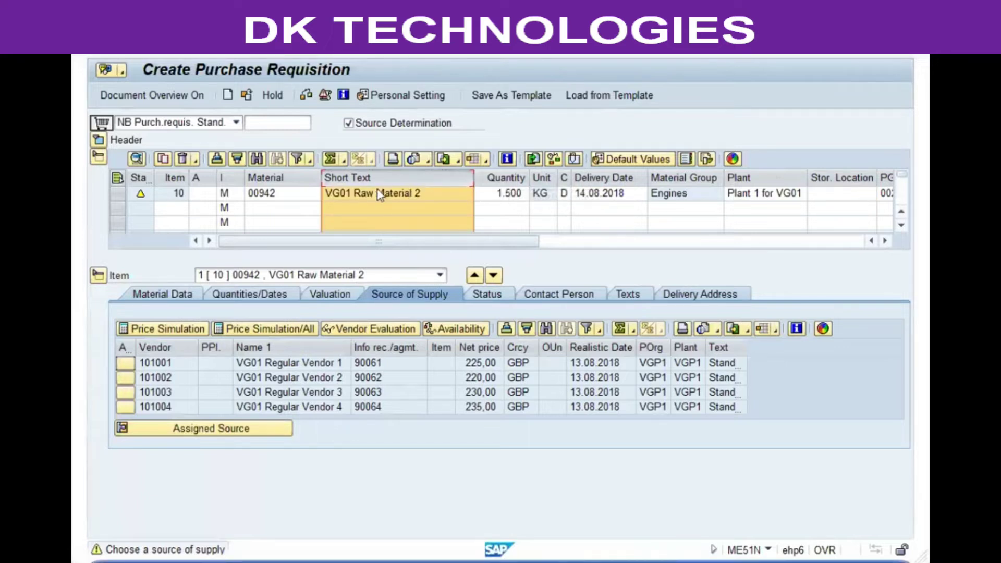
Step: Review item 10's unit, material group and purchasing group, plus its material data, quantities and dates, valuation and source of supply
{"action": "left_click", "coordinate": [543, 193]}
{"action": "left_click", "coordinate": [675, 194]}
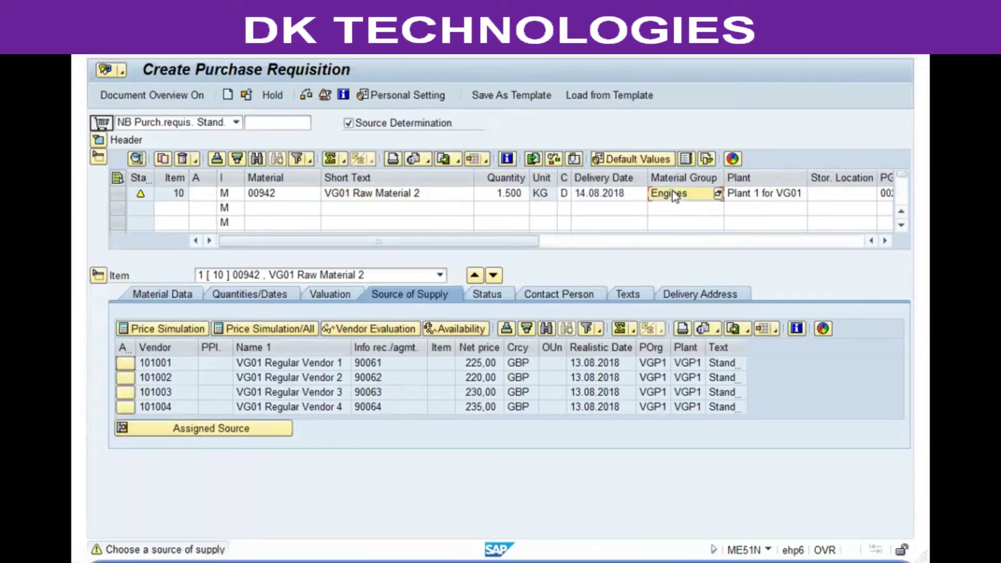
{"action": "left_click", "coordinate": [886, 193]}
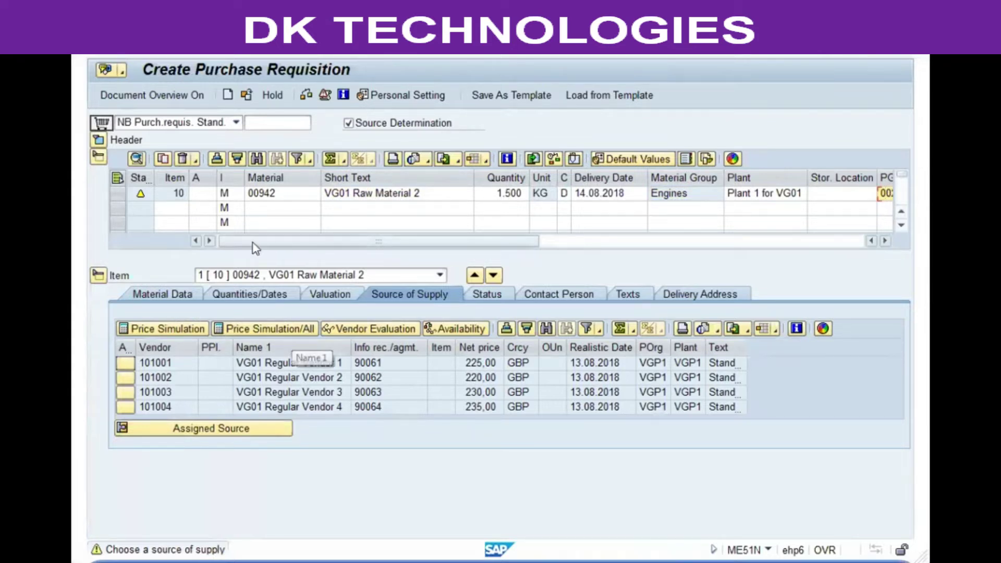
{"action": "left_click", "coordinate": [149, 294]}
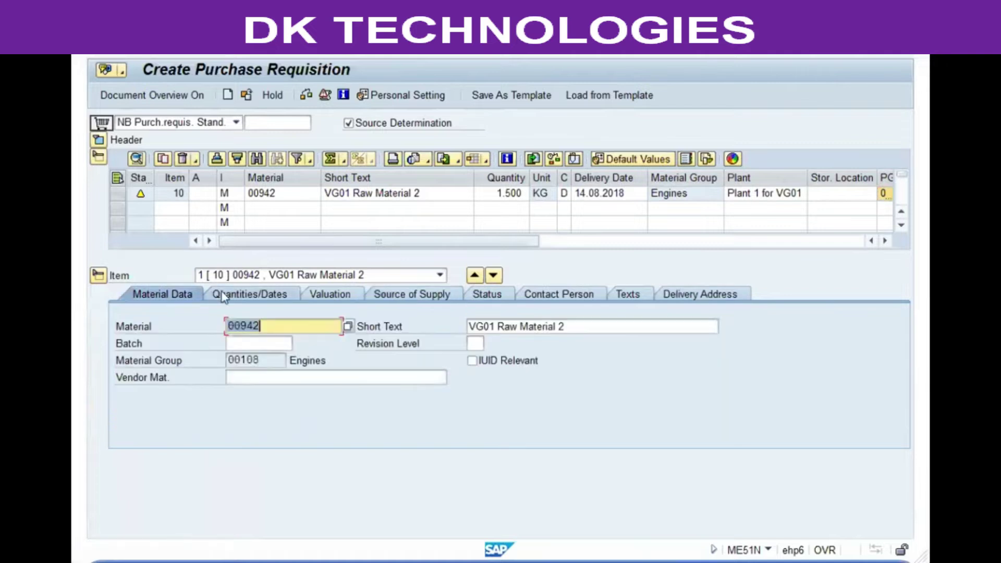
{"action": "left_click", "coordinate": [240, 295]}
{"action": "left_click", "coordinate": [329, 295]}
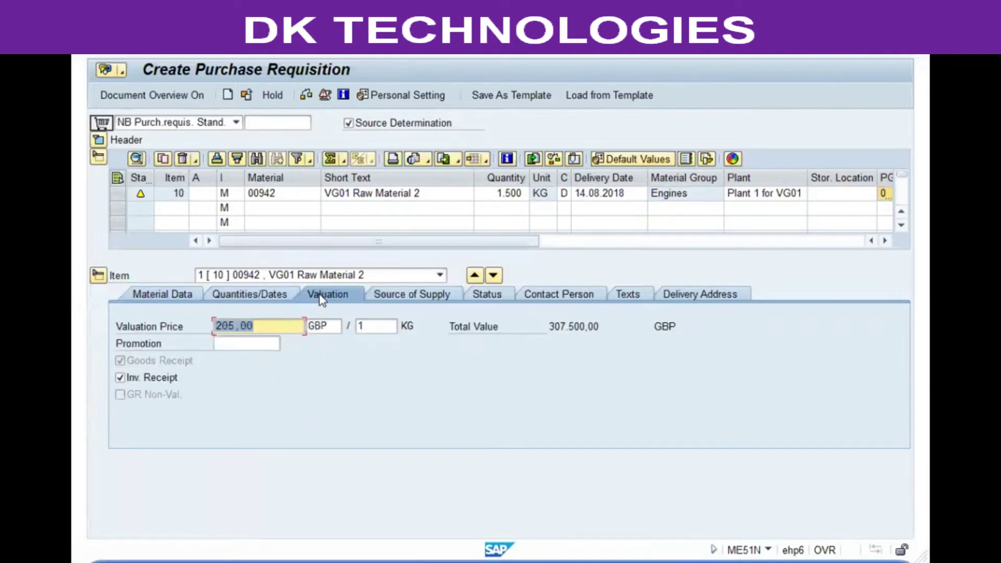
{"action": "left_click", "coordinate": [389, 299]}
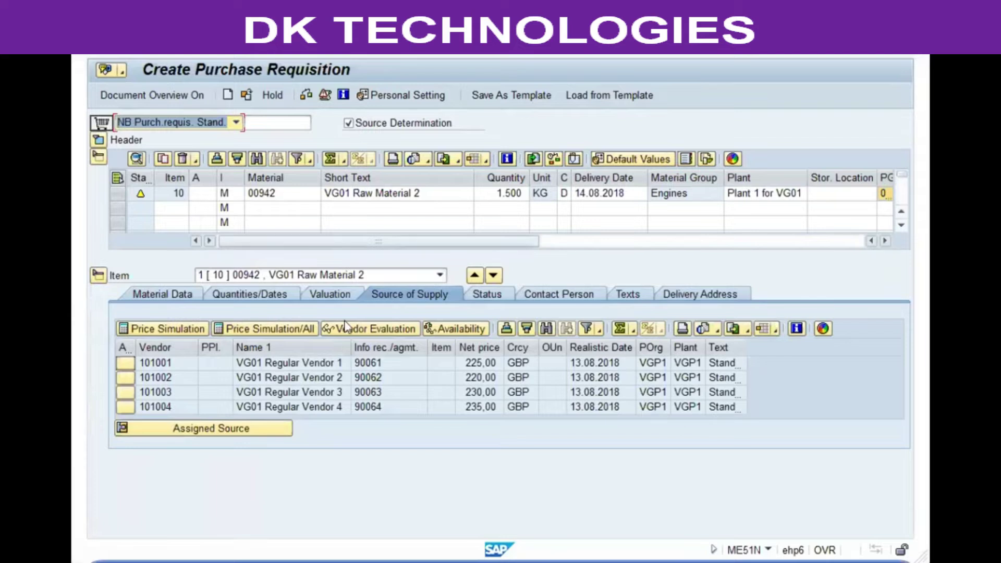
Step: Compare the net prices of the four listed sources of supply against item 10's quantity and delivery date
{"action": "left_click", "coordinate": [307, 407]}
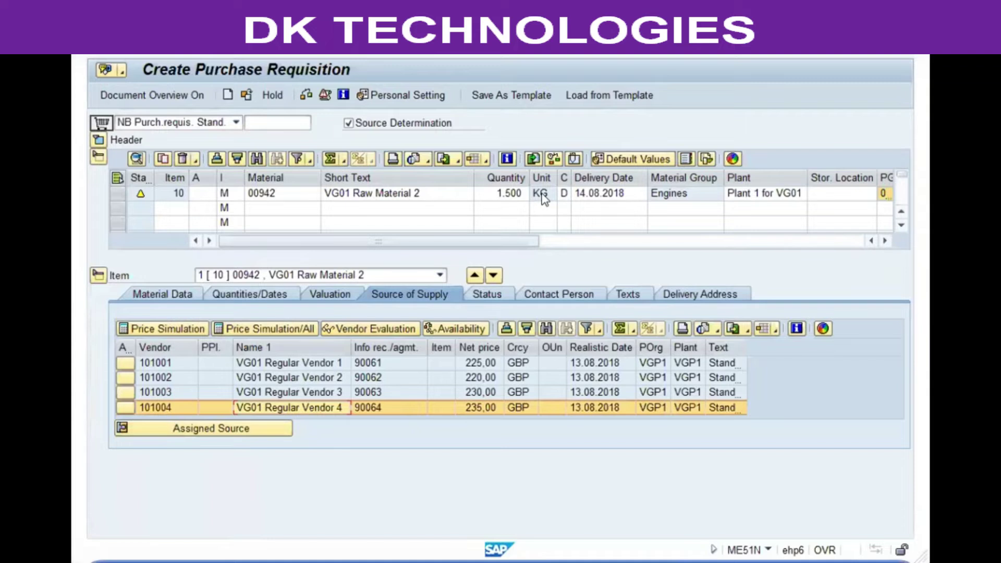
{"action": "left_click", "coordinate": [638, 189]}
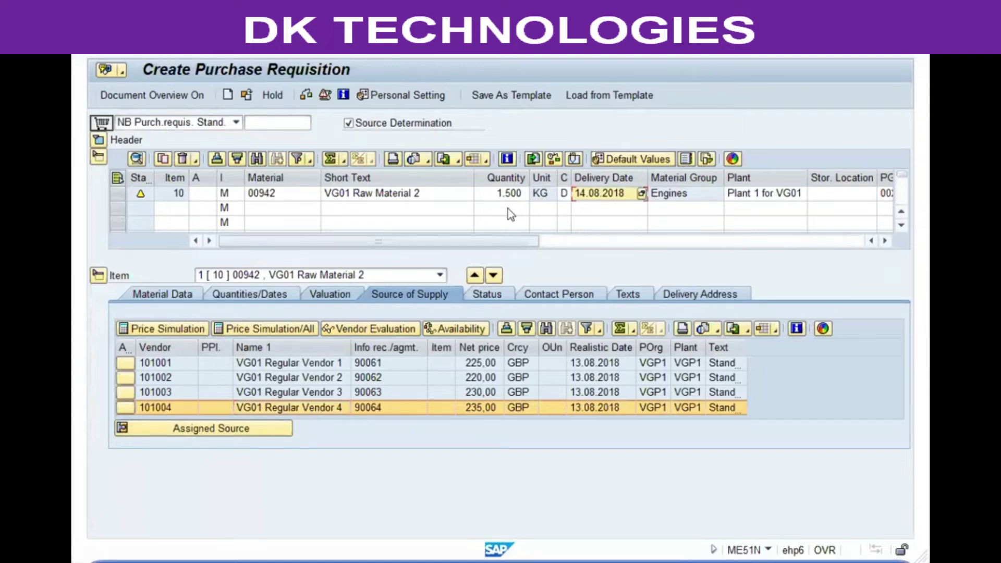
{"action": "left_click", "coordinate": [477, 378]}
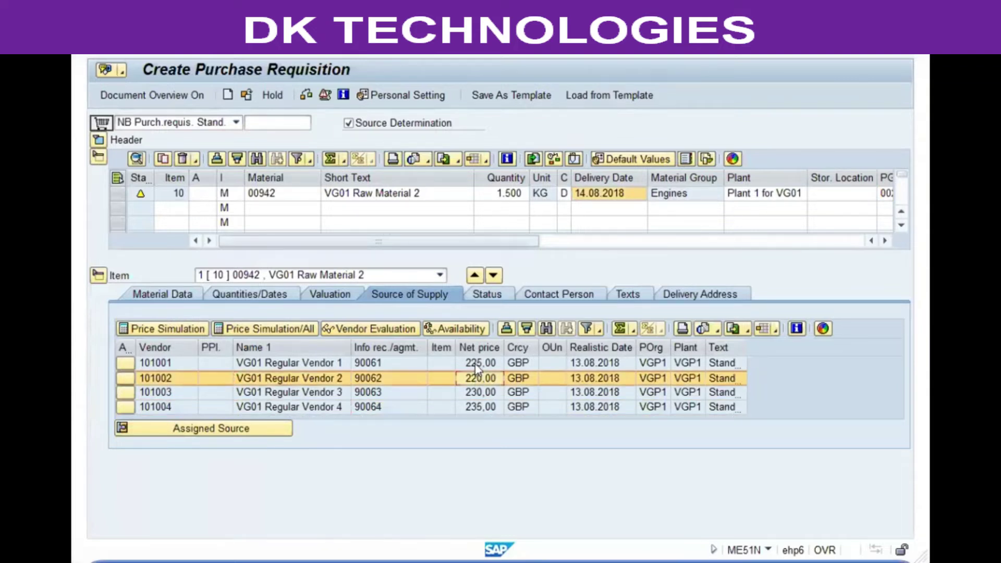
{"action": "left_click", "coordinate": [469, 392]}
{"action": "left_click", "coordinate": [472, 407]}
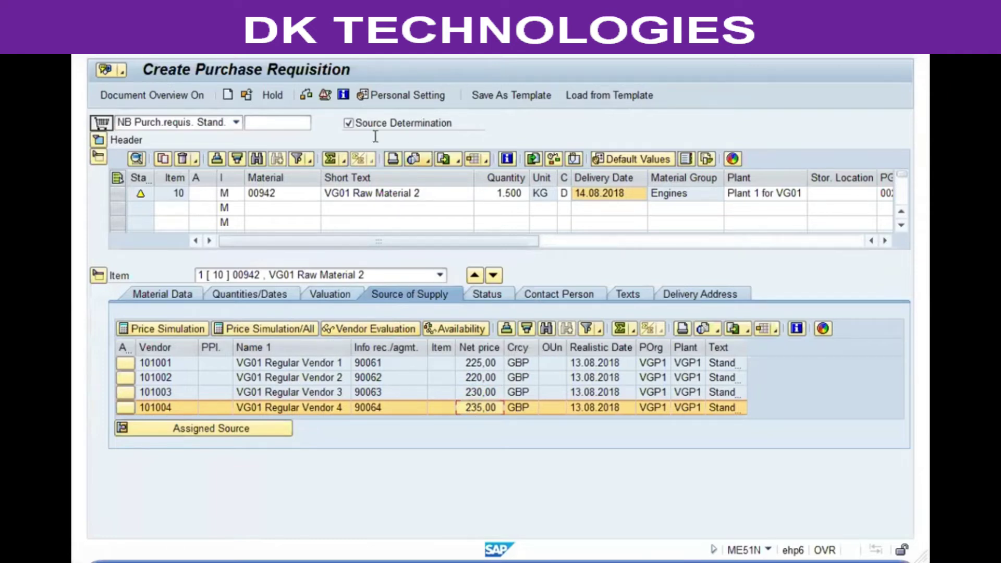
Step: Turn off source determination and exit the draft requisition without saving it
{"action": "left_click", "coordinate": [348, 123]}
{"action": "key", "text": "F3"}
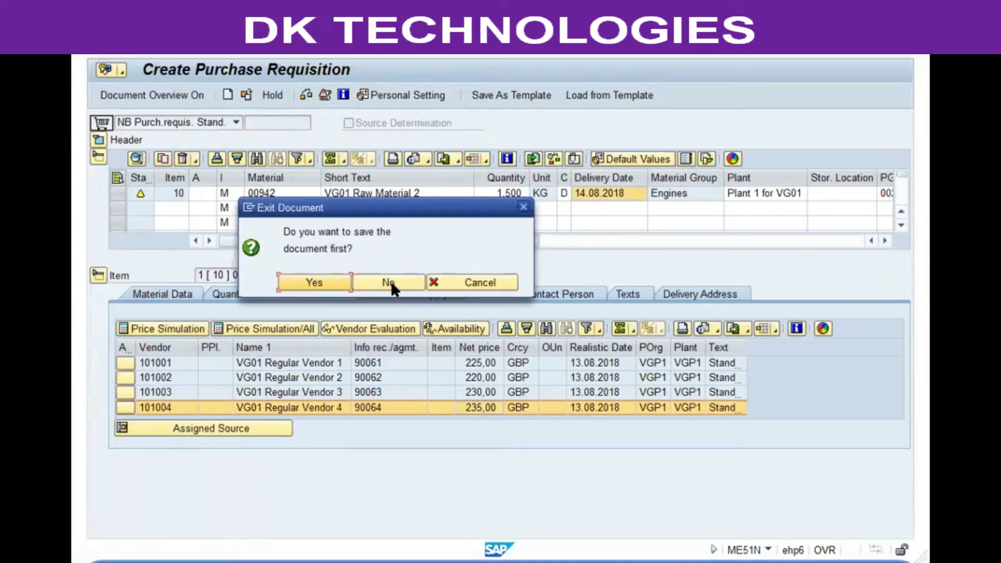
{"action": "left_click", "coordinate": [390, 280]}
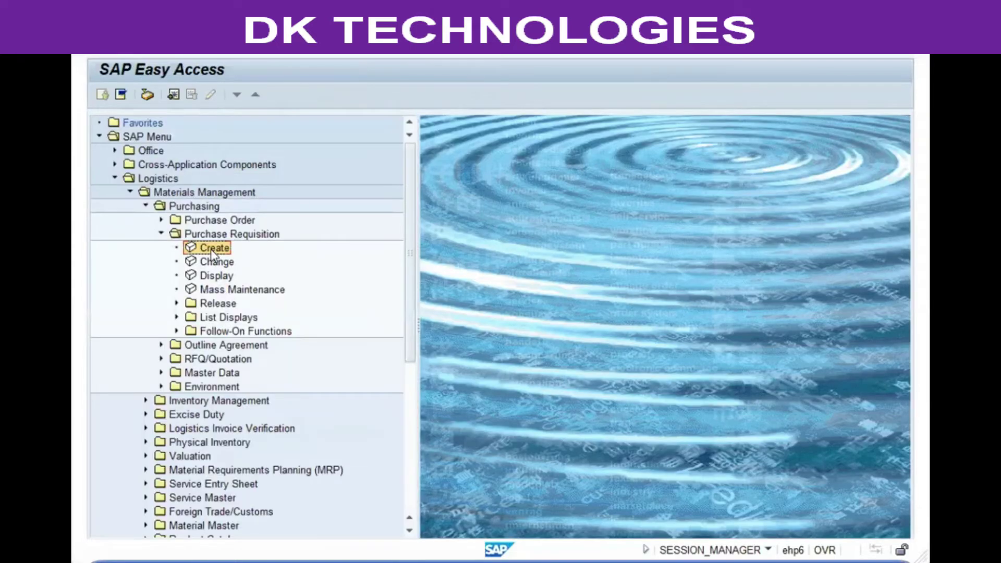
Step: Start a new purchase requisition with document type NB Purch.requis. Stand
{"action": "double_click", "coordinate": [213, 247]}
{"action": "left_click", "coordinate": [228, 95]}
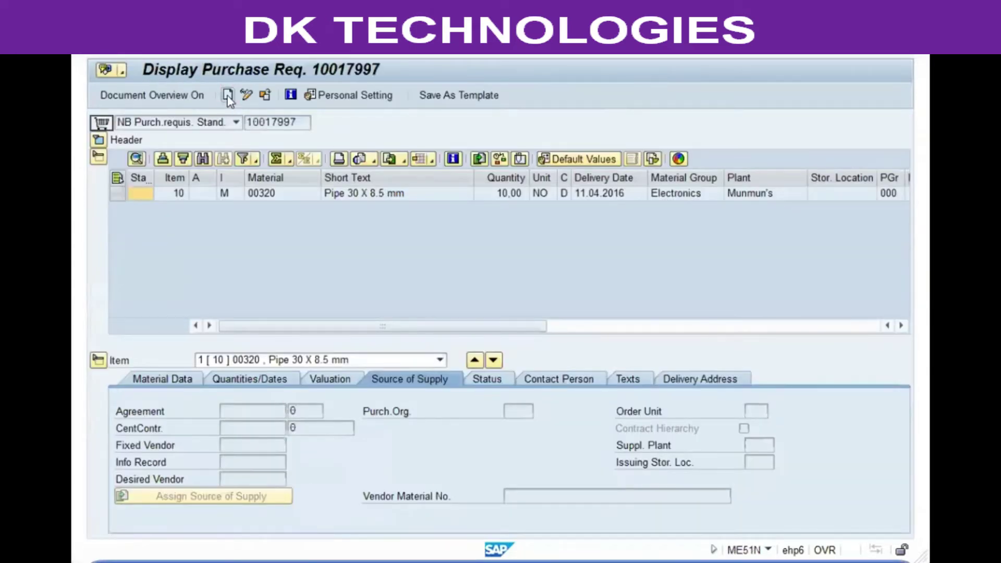
{"action": "left_click", "coordinate": [196, 122]}
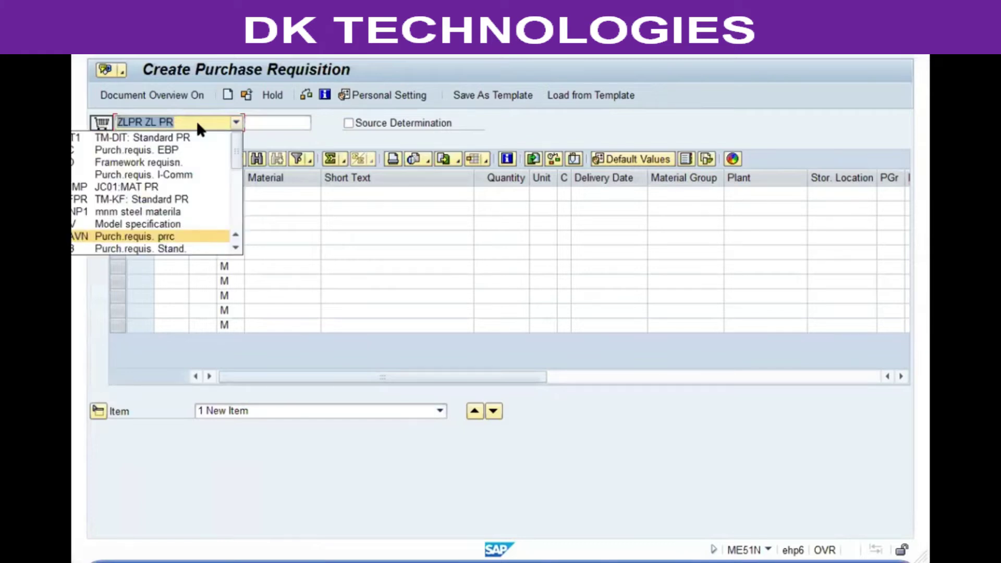
{"action": "left_click", "coordinate": [120, 249]}
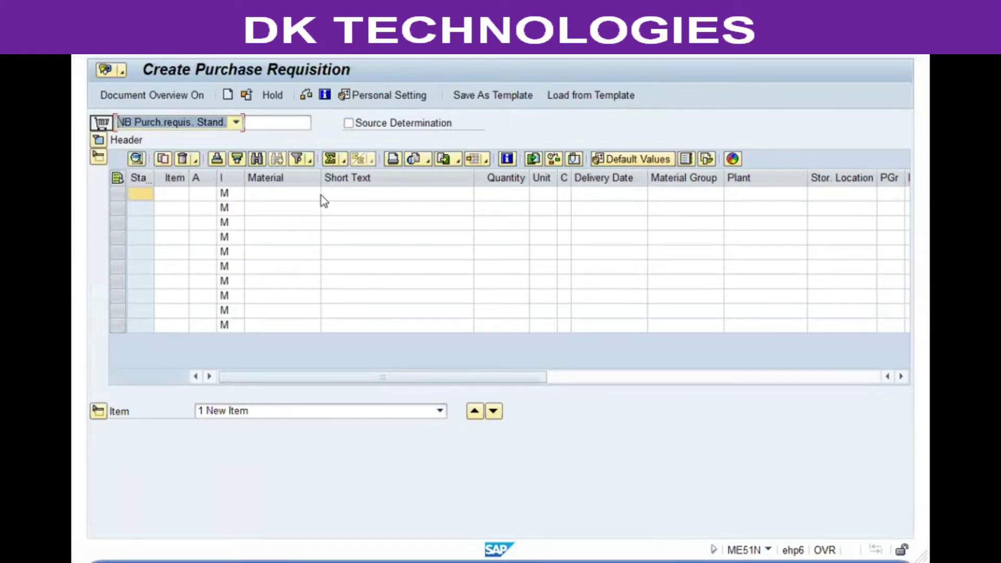
Step: Enter materials 942, 942, 943, 943, 944 and 944 in the first six item rows
{"action": "left_click", "coordinate": [293, 197]}
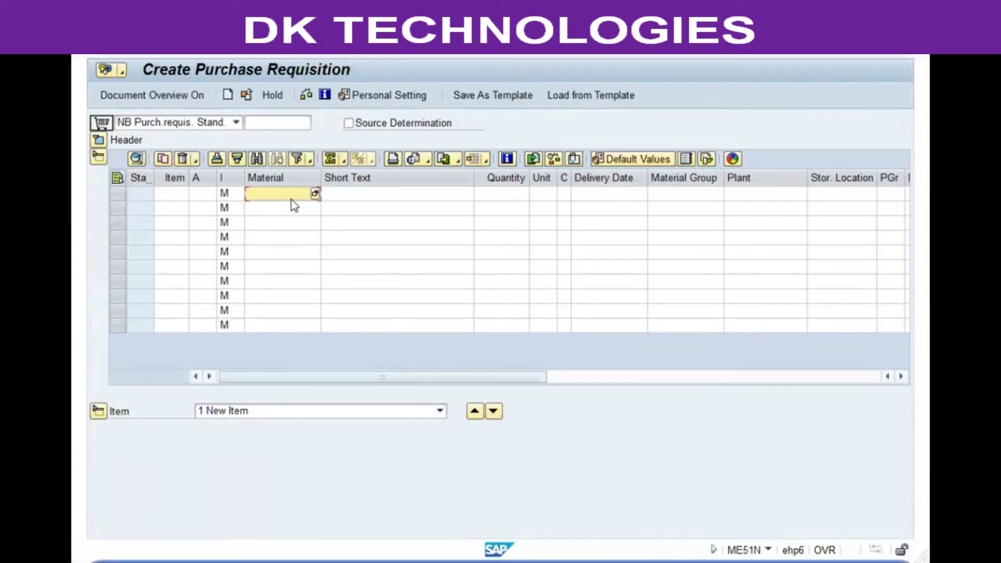
{"action": "type", "text": "942"}
{"action": "key", "text": "Down"}
{"action": "type", "text": "942"}
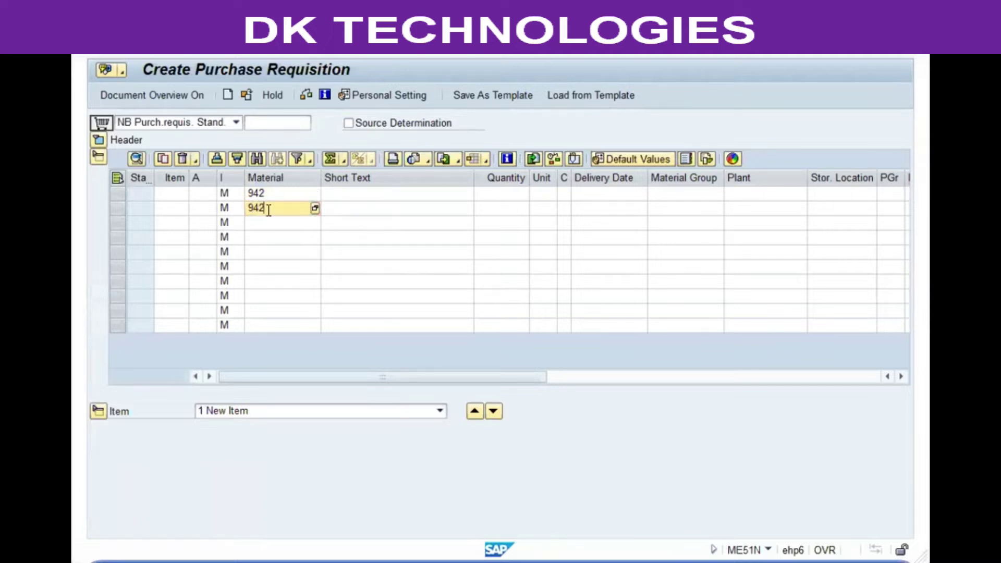
{"action": "left_click", "coordinate": [270, 227]}
{"action": "type", "text": "943"}
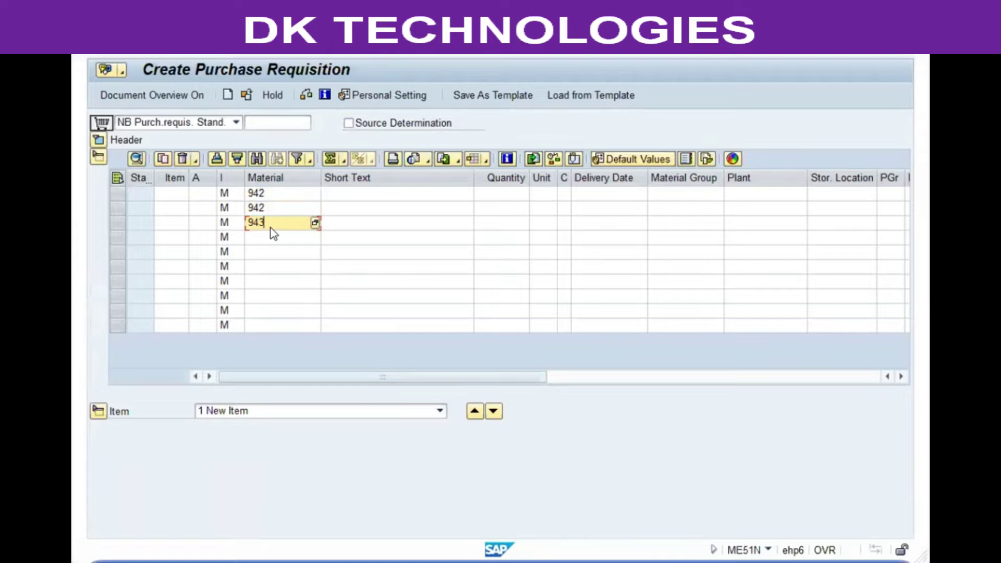
{"action": "key", "text": "Down"}
{"action": "type", "text": "943"}
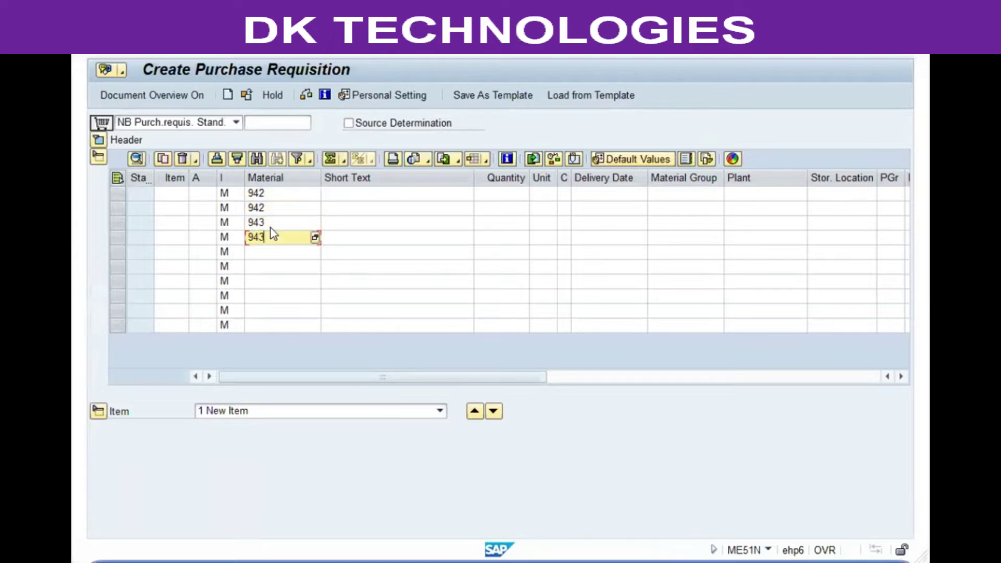
{"action": "key", "text": "Down"}
{"action": "type", "text": "944"}
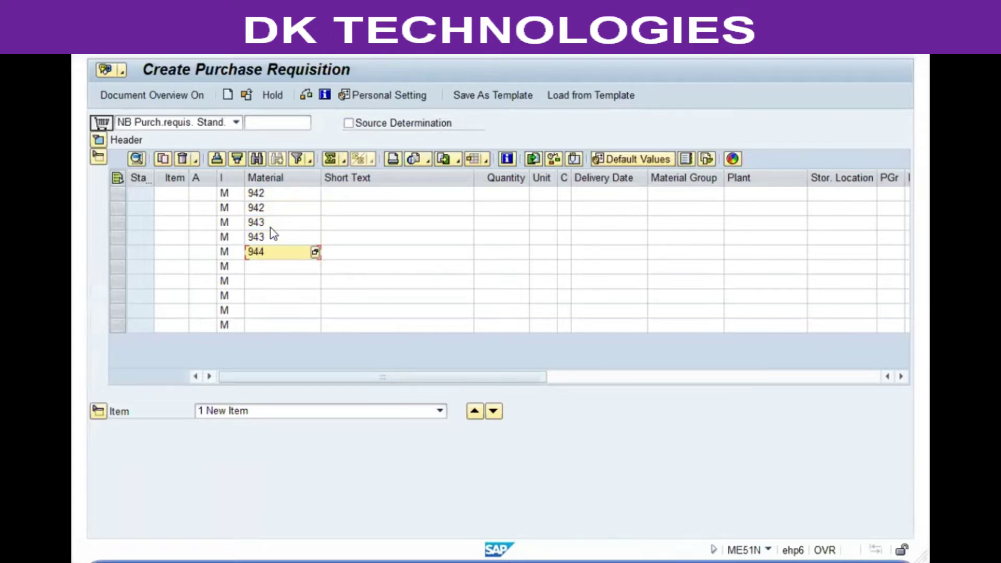
{"action": "key", "text": "Down"}
{"action": "type", "text": "944"}
Step: Set the quantities to 2200 and 2300 for the material 943 rows and 2400 and 2500 for the material 944 rows
{"action": "key", "text": "Tab"}
{"action": "type", "text": "2500"}
{"action": "key", "text": "Up"}
{"action": "type", "text": "2400"}
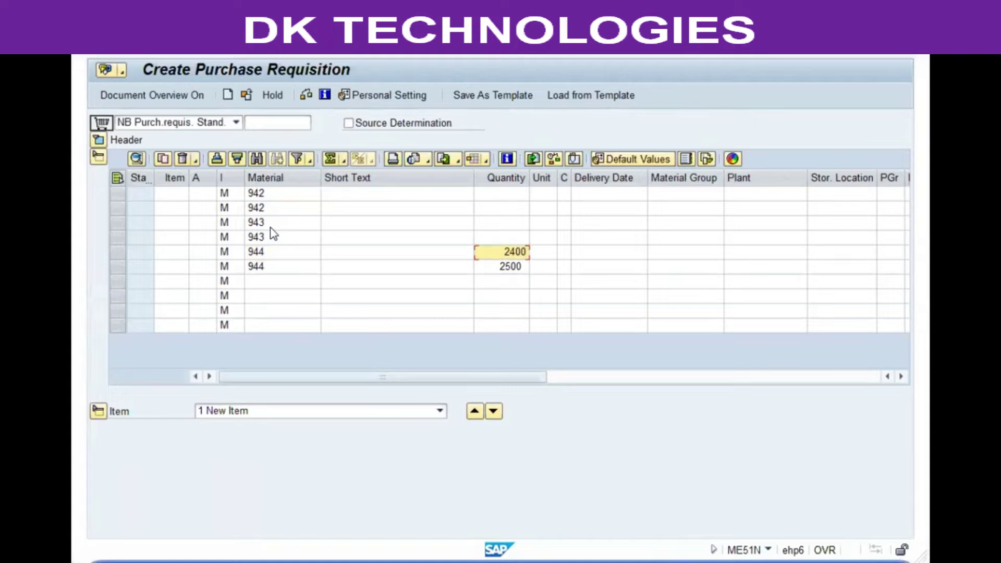
{"action": "key", "text": "Up"}
{"action": "type", "text": "2300"}
{"action": "key", "text": "Up"}
{"action": "type", "text": "2200"}
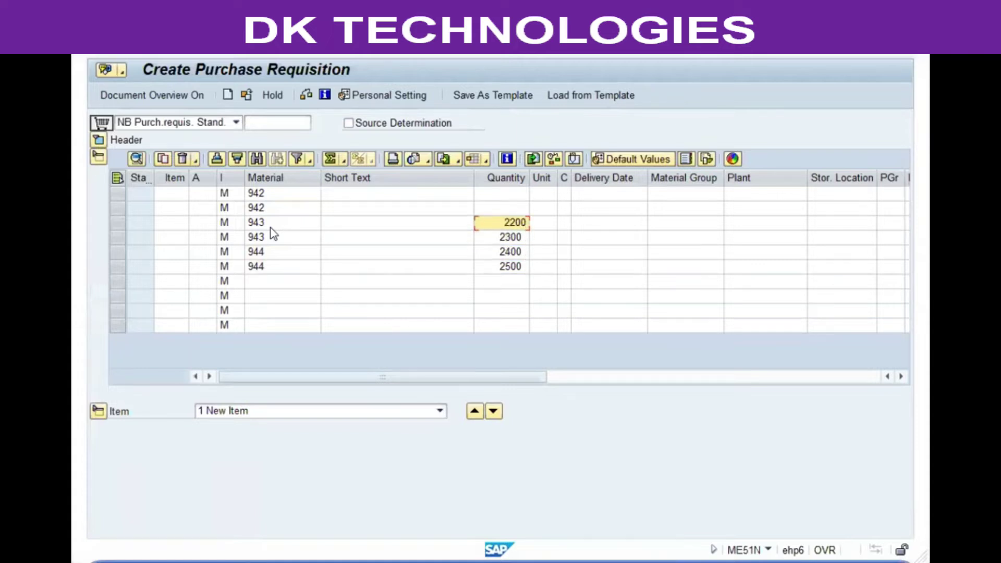
Step: Set the quantities of the two material 942 rows to 2000 and 2100
{"action": "key", "text": "Up"}
{"action": "type", "text": "2310"}
{"action": "key", "text": "BackSpace"}
{"action": "key", "text": "BackSpace"}
{"action": "type", "text": "1"}
{"action": "key", "text": "BackSpace"}
{"action": "key", "text": "BackSpace"}
{"action": "type", "text": "100"}
{"action": "key", "text": "Up"}
{"action": "type", "text": "2000"}
Step: Set the delivery dates of the first three items to 13.08.2018, 14.08.2018 and 14.08.2018
{"action": "key", "text": "Tab"}
{"action": "key", "text": "Tab"}
{"action": "key", "text": "Tab"}
{"action": "type", "text": "1"}
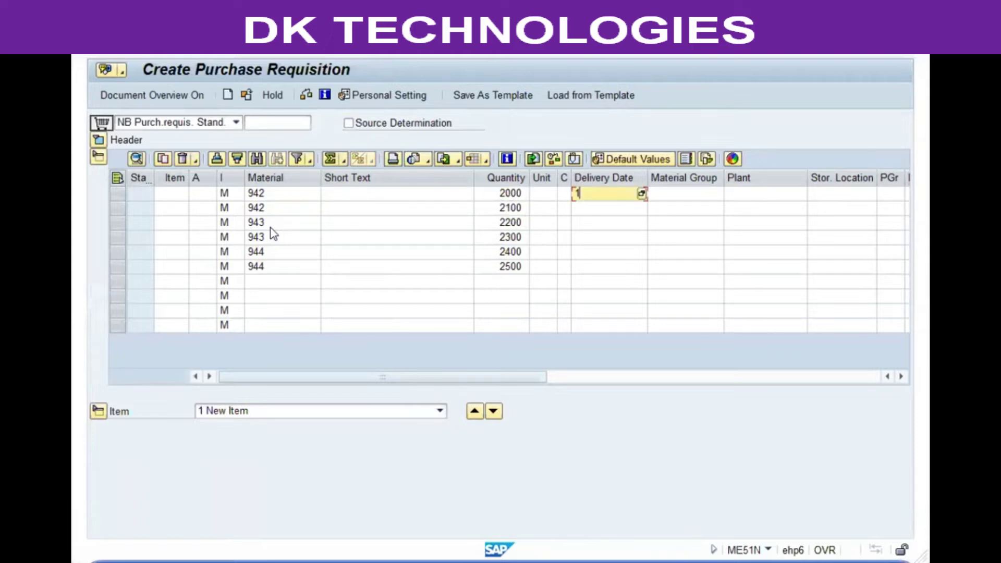
{"action": "type", "text": "3.08.2018"}
{"action": "key", "text": "Down"}
{"action": "type", "text": "14.08.2018"}
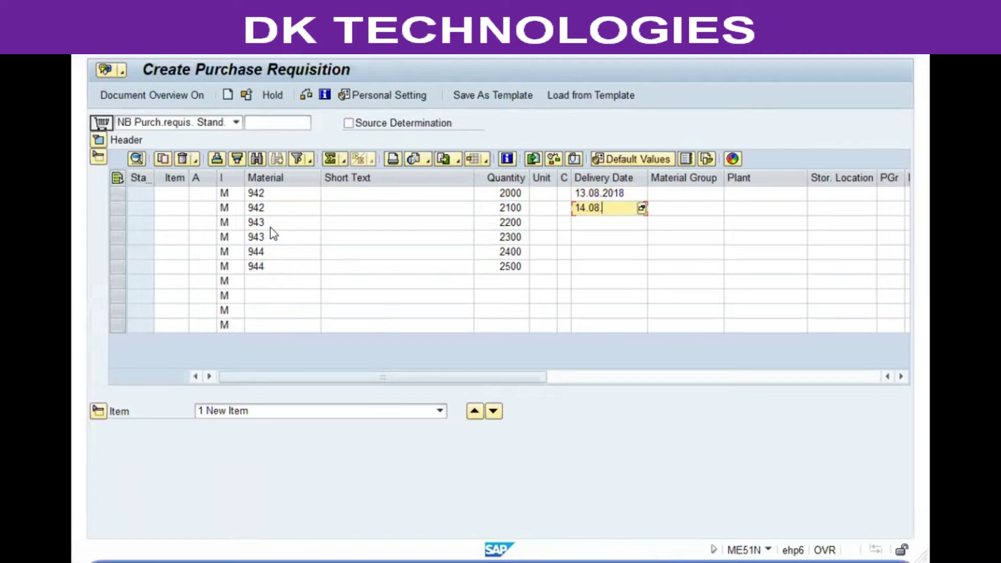
{"action": "key", "text": "Down"}
{"action": "type", "text": "14.08.2018"}
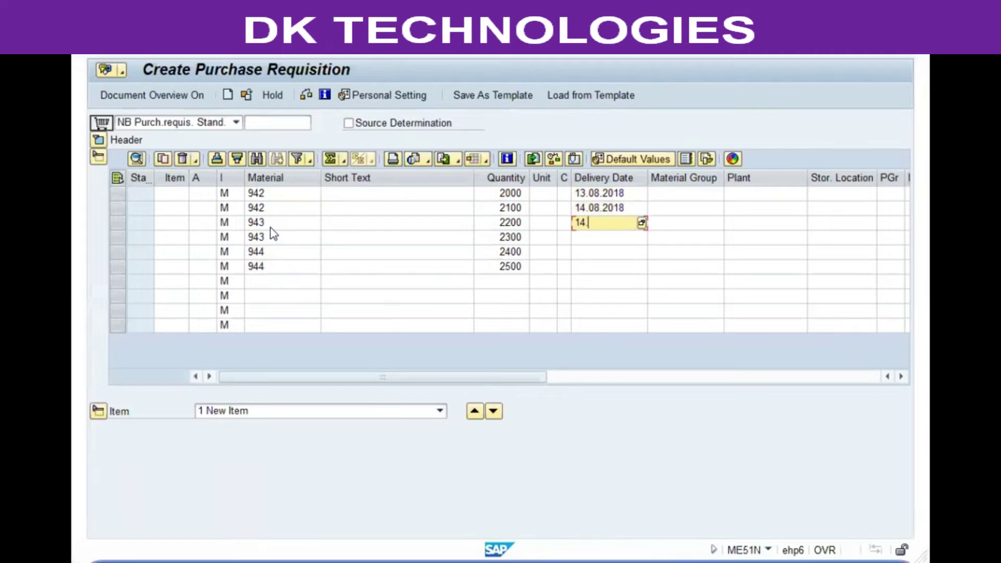
Step: Set the delivery dates of the fourth, fifth and sixth items to 15.08.2018, 13.08.2018 and 16.08.2018
{"action": "key", "text": "Down"}
{"action": "type", "text": "15.08.2018"}
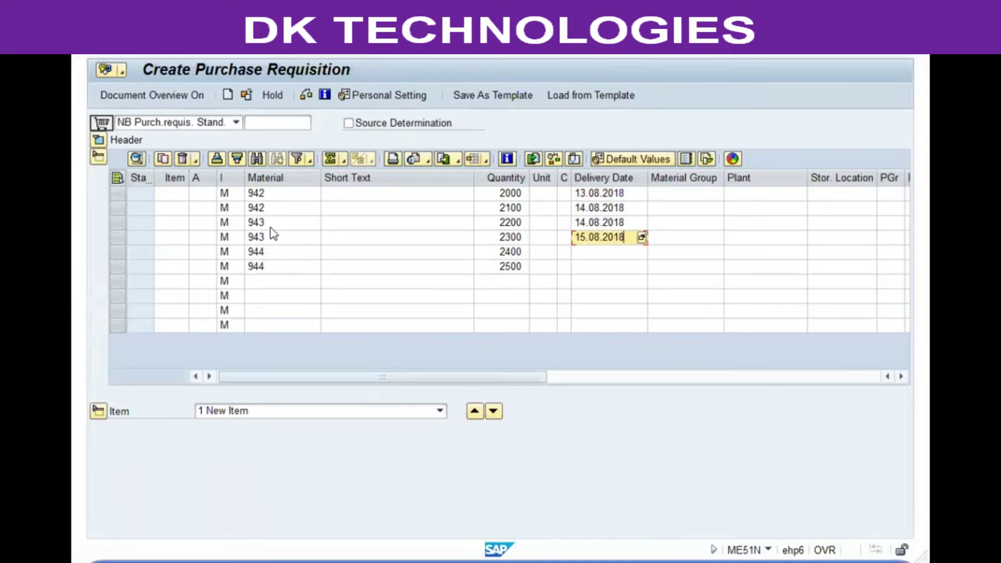
{"action": "key", "text": "Down"}
{"action": "type", "text": "13.08.2018"}
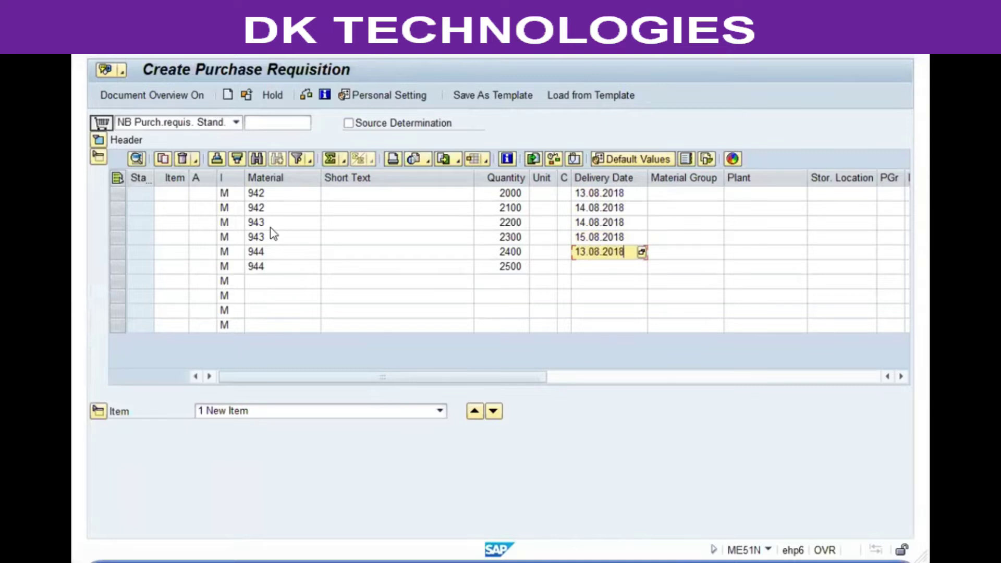
{"action": "key", "text": "Down"}
{"action": "type", "text": "1"}
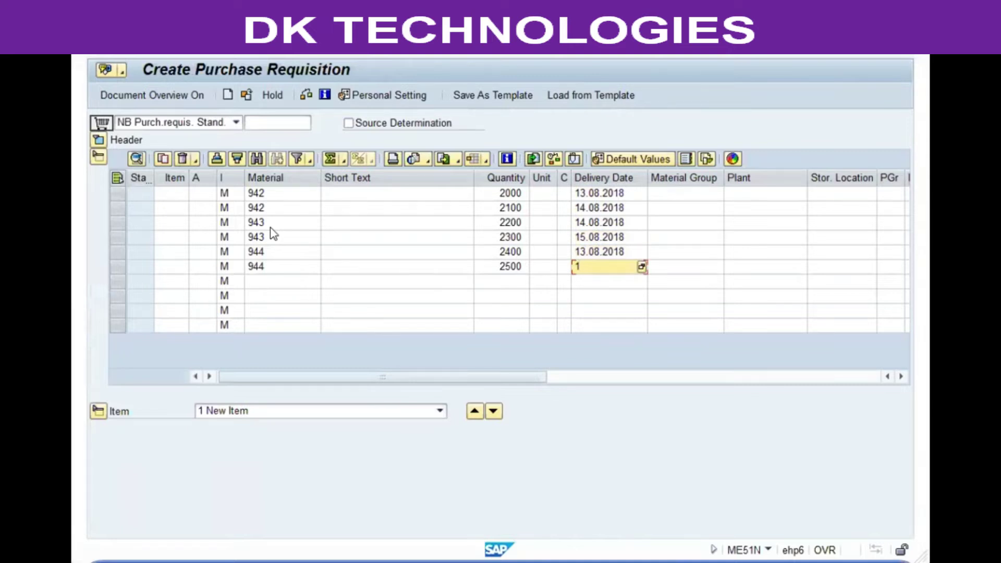
{"action": "type", "text": "6.08.2018"}
Step: Assign plants vgp1 and vgp2 alternately to the six items, starting with vgp1 in the first row, and validate the entries
{"action": "key", "text": "Tab"}
{"action": "type", "text": "vgp2"}
{"action": "key", "text": "Up"}
{"action": "type", "text": "vgp2"}
{"action": "key", "text": "Up"}
{"action": "type", "text": "vgp2"}
{"action": "key", "text": "Up"}
{"action": "type", "text": "vgp1"}
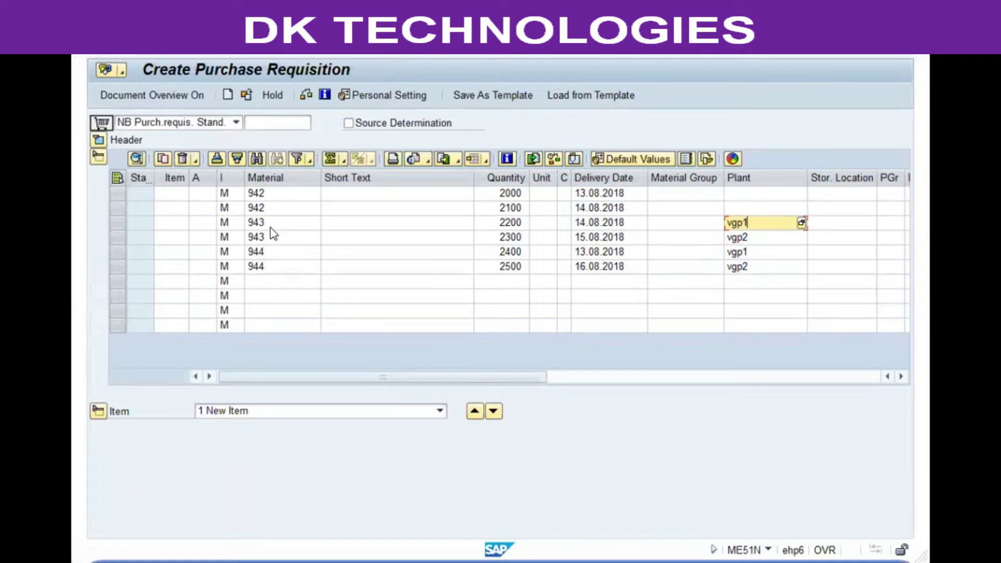
{"action": "key", "text": "Up"}
{"action": "type", "text": "vgp2"}
{"action": "key", "text": "Up"}
{"action": "type", "text": "vgp1"}
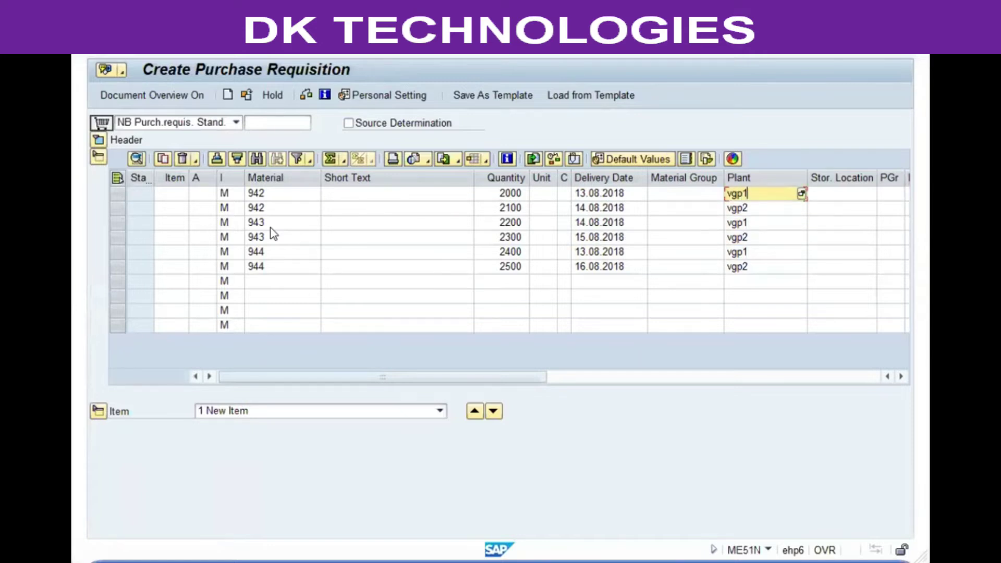
{"action": "key", "text": "Return"}
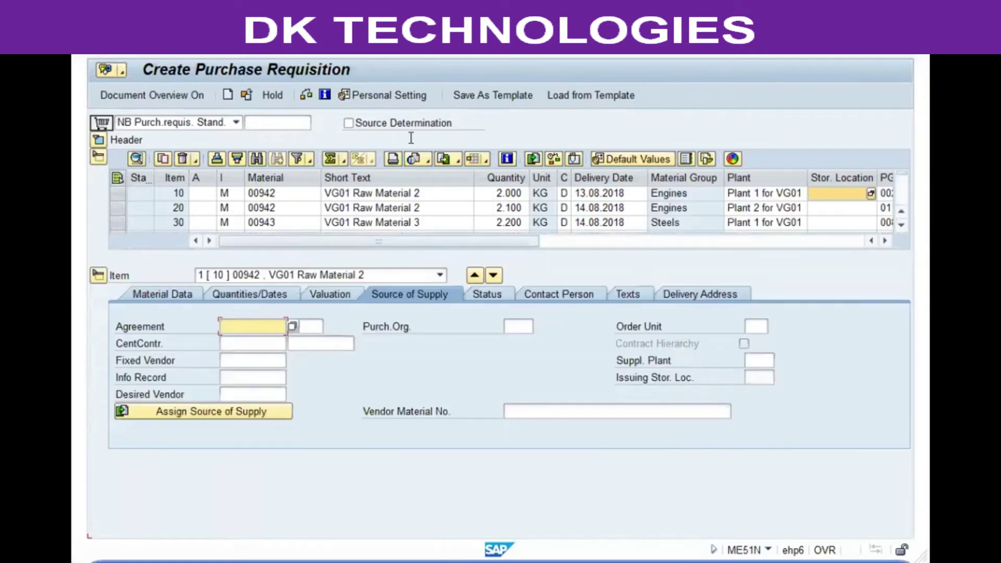
Step: Collapse the item details to show all six items, and check and save the purchase requisition
{"action": "left_click", "coordinate": [98, 276]}
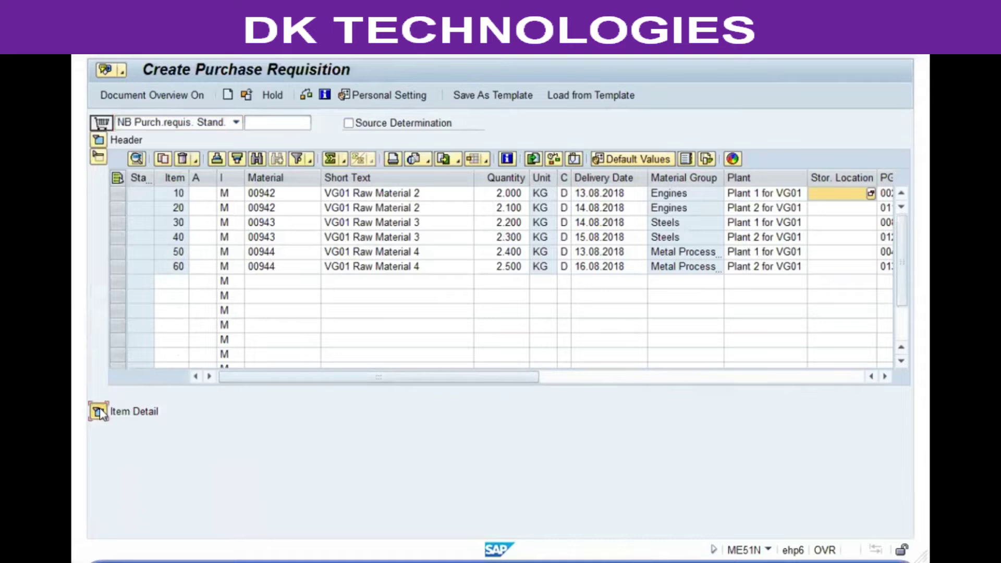
{"action": "left_click", "coordinate": [98, 411]}
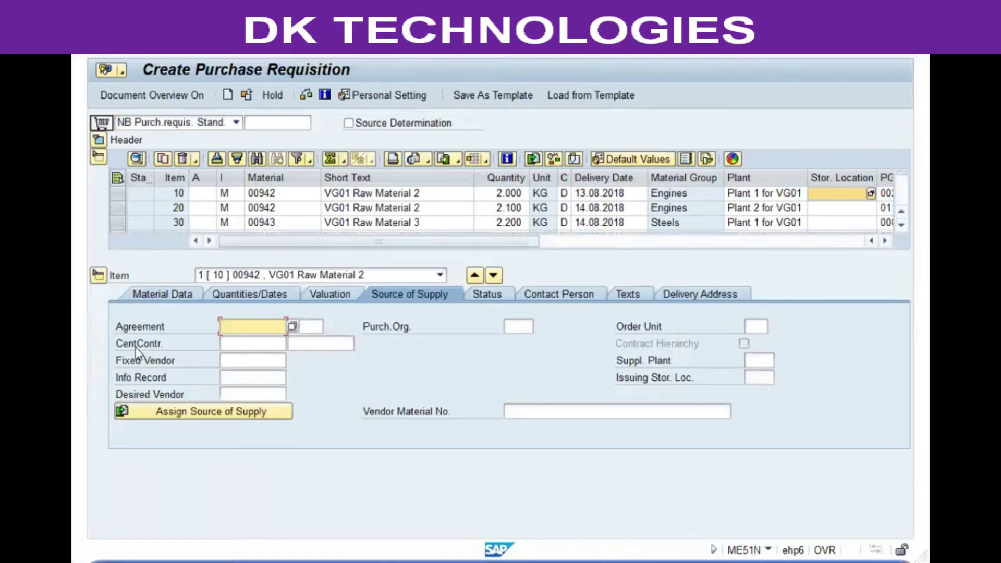
{"action": "left_click", "coordinate": [98, 275]}
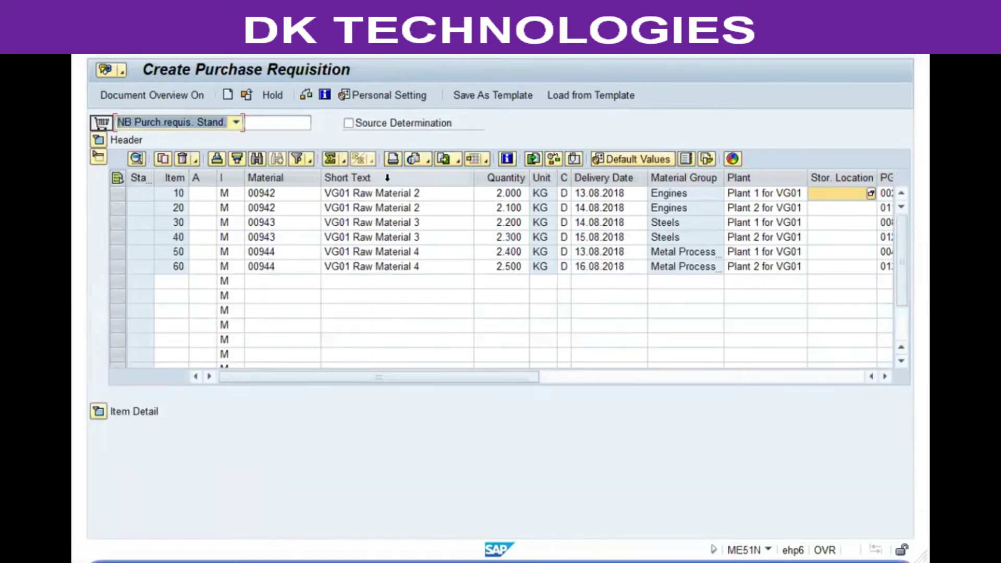
{"action": "left_click", "coordinate": [306, 96]}
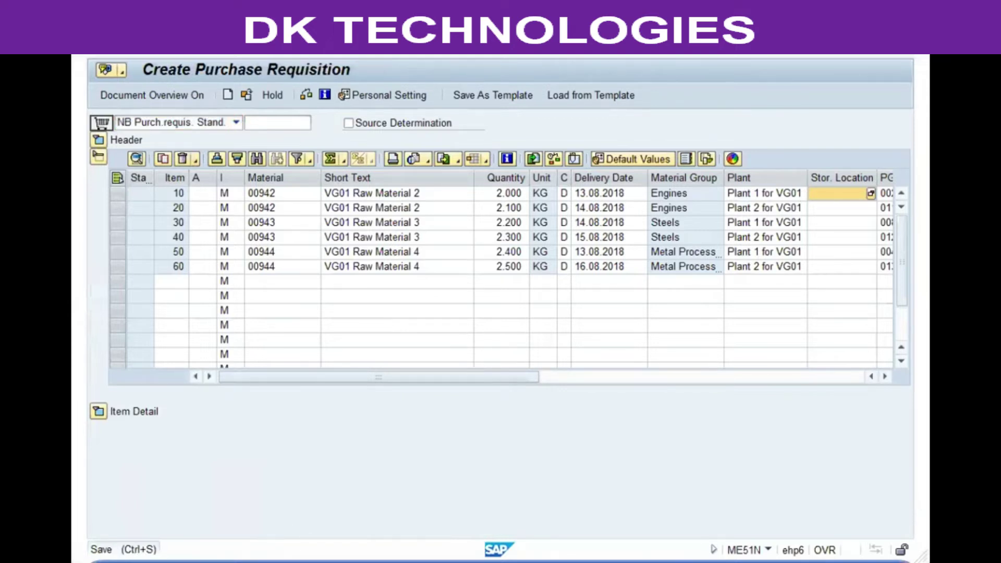
{"action": "key", "text": "ctrl+s"}
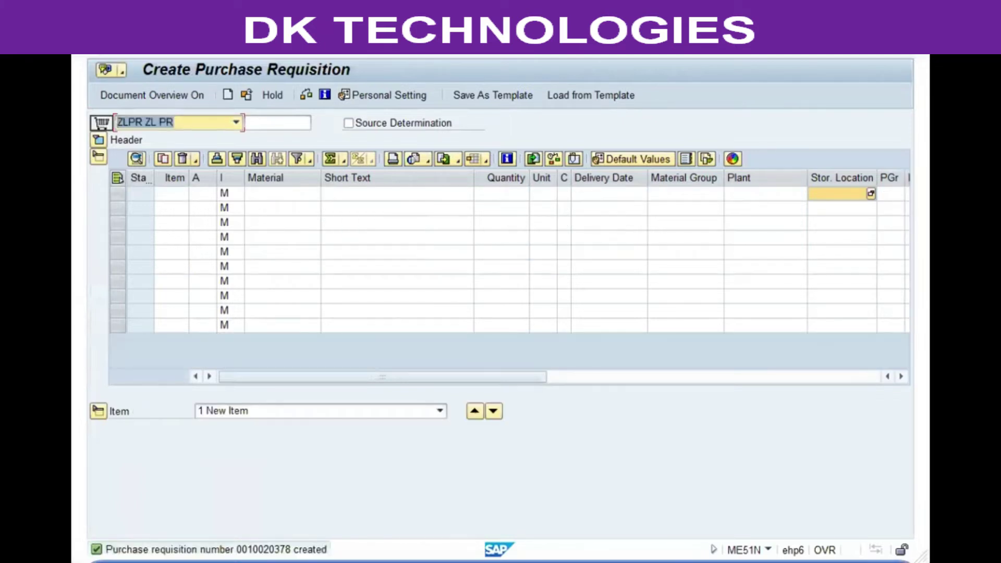
Step: Open the saved purchase requisition for changing in ME52N, leave it, and open it for display in ME53N
{"action": "key", "text": "F3"}
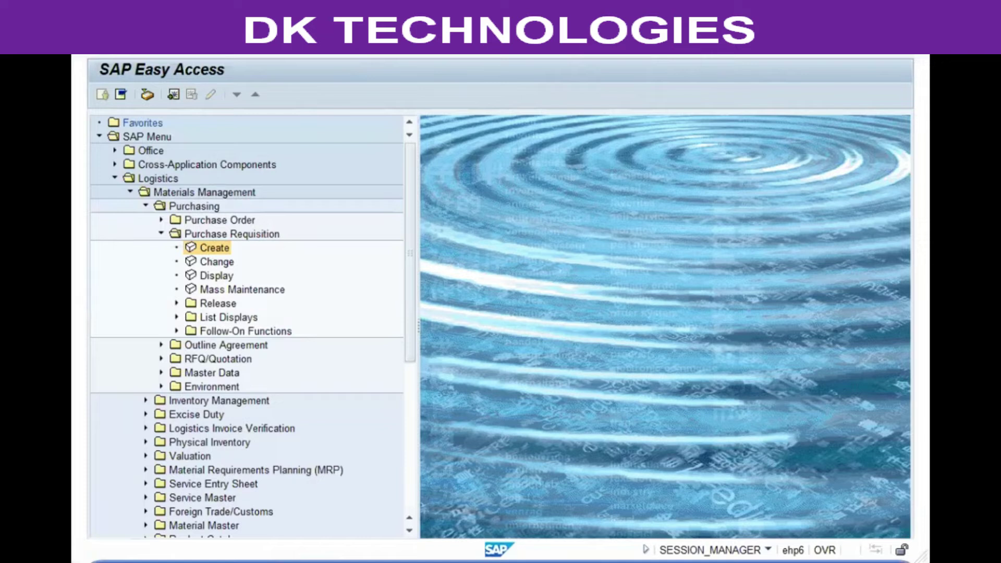
{"action": "key", "text": "Return"}
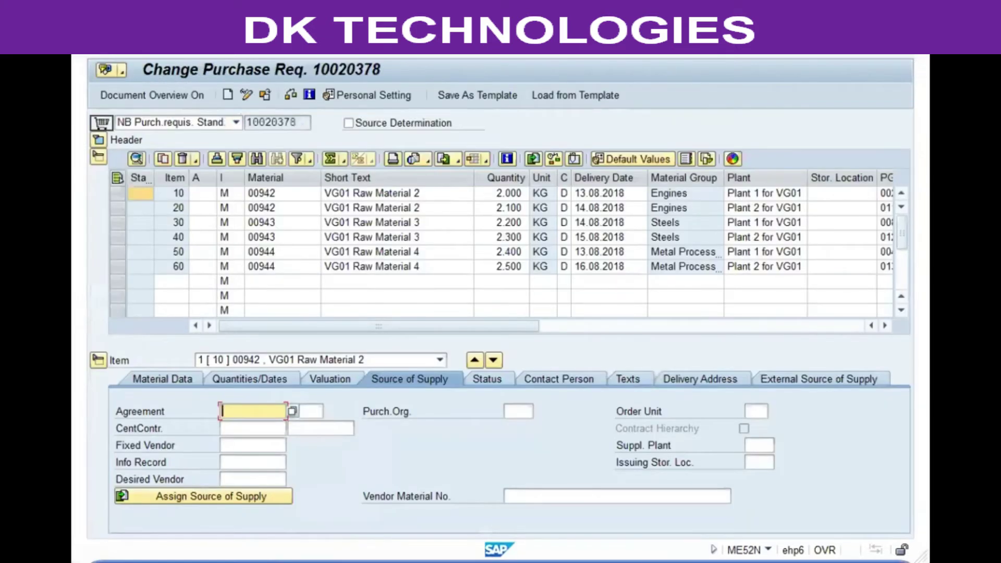
{"action": "key", "text": "F3"}
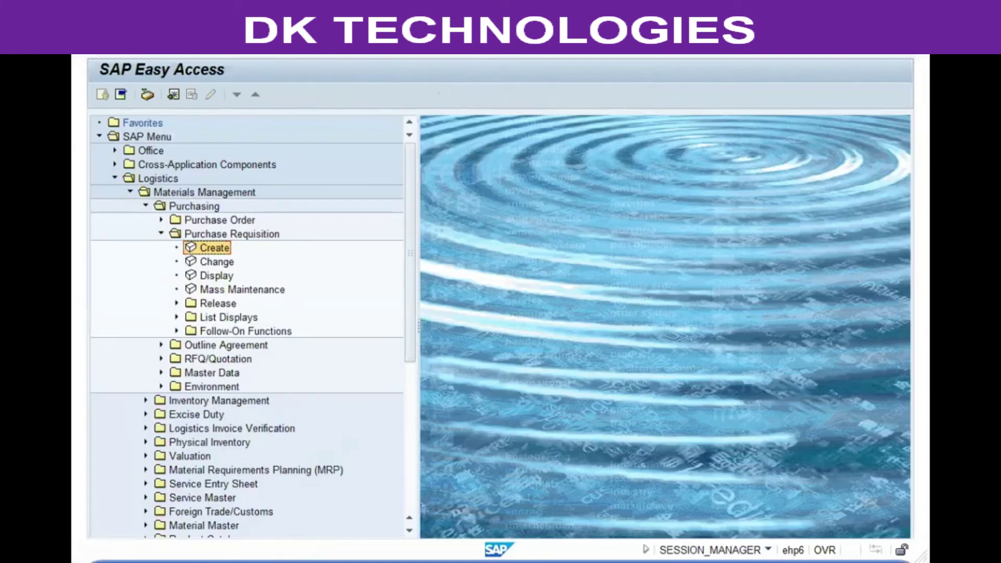
{"action": "key", "text": "F3"}
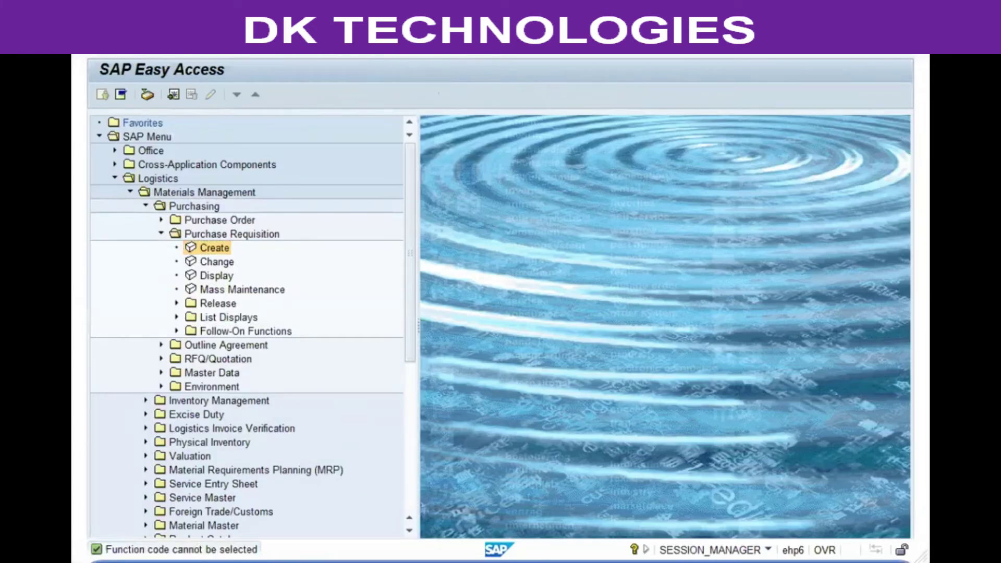
{"action": "key", "text": "Return"}
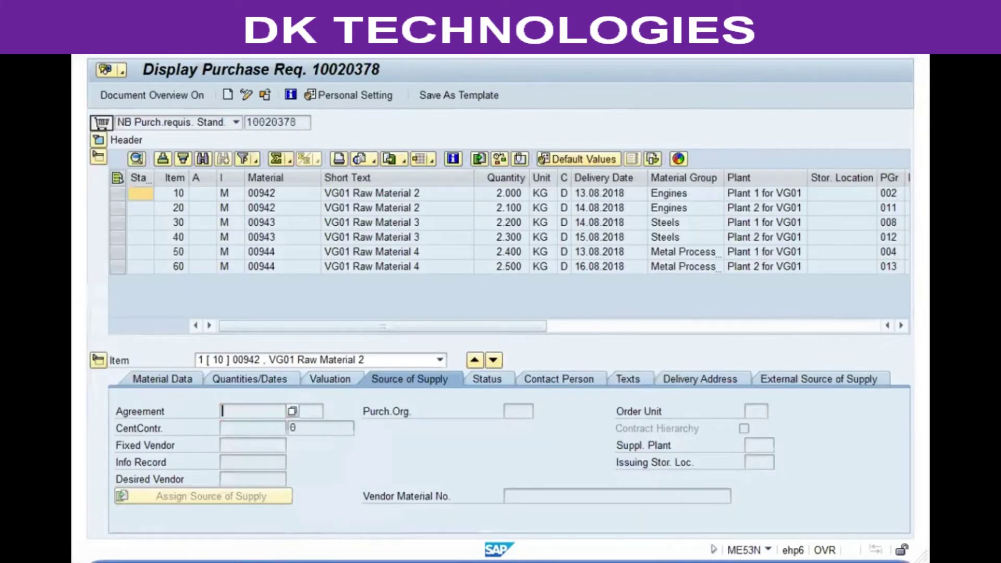
Step: Return to SAP Easy Access and collapse the Purchase Requisition, Purchasing, Materials Management and Logistics folders
{"action": "key", "text": "alt+Tab"}
{"action": "left_click", "coordinate": [323, 56]}
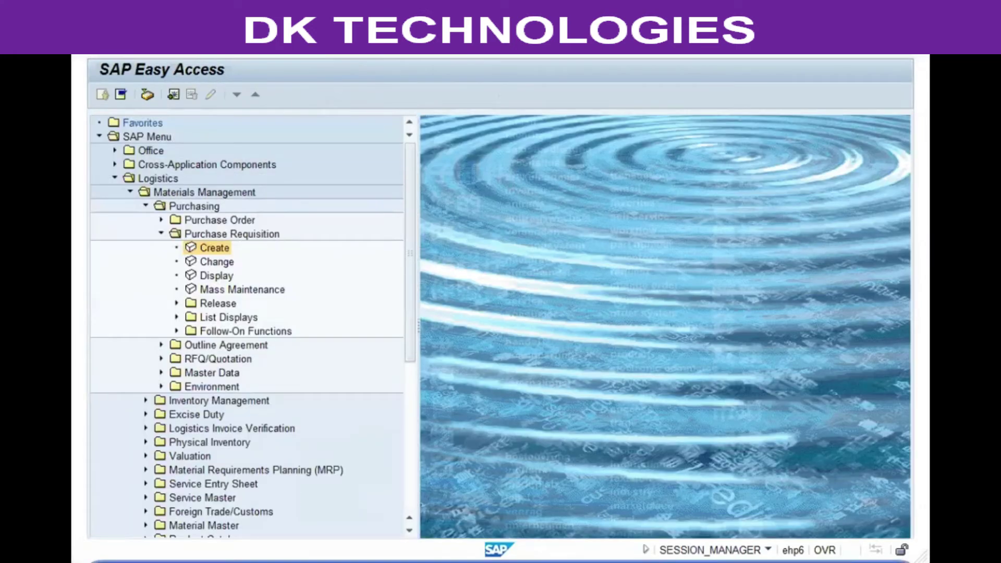
{"action": "left_click", "coordinate": [161, 234]}
{"action": "left_click", "coordinate": [145, 206]}
{"action": "left_click", "coordinate": [130, 192]}
{"action": "left_click", "coordinate": [116, 178]}
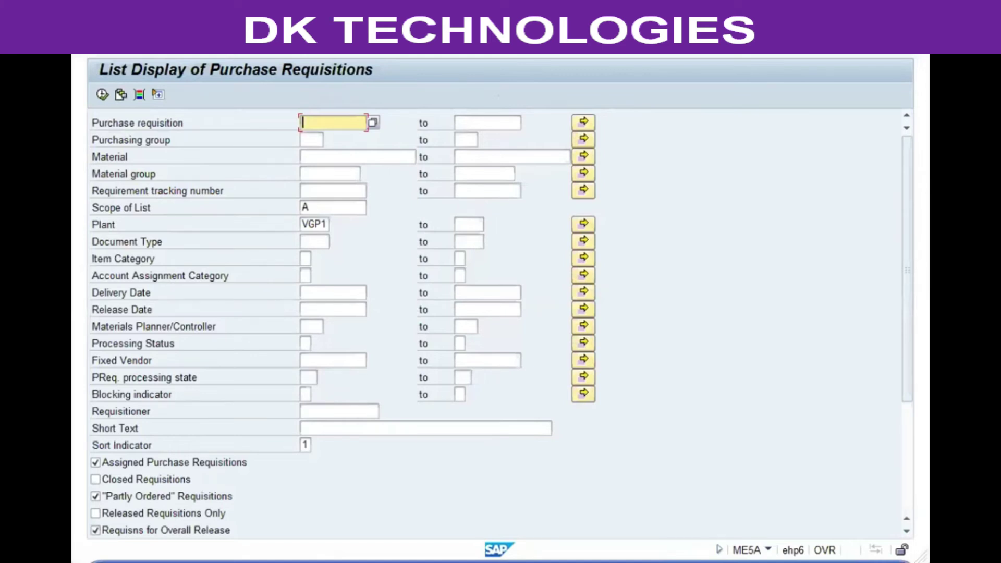
Step: In the ME5A purchase requisition list selection, clear the plant and enter 1001 as the starting purchase requisition
{"action": "left_click", "coordinate": [307, 224]}
{"action": "key", "text": "ctrl+a"}
{"action": "key", "text": "Delete"}
{"action": "key", "text": "Up"}
{"action": "key", "text": "Up"}
{"action": "key", "text": "Up"}
{"action": "key", "text": "Up"}
{"action": "key", "text": "Up"}
{"action": "key", "text": "Up"}
{"action": "type", "text": "100"}
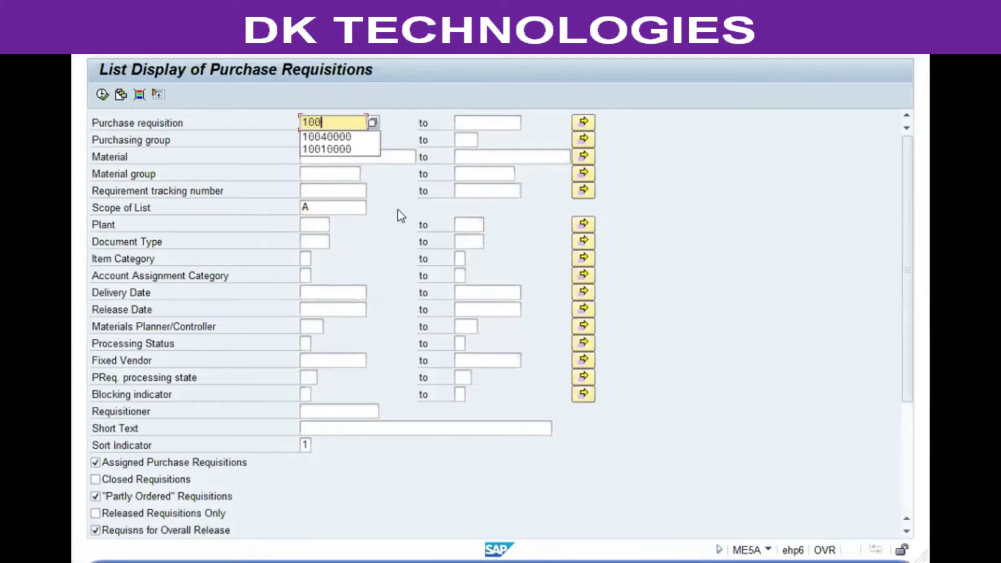
{"action": "type", "text": "0"}
{"action": "key", "text": "BackSpace"}
{"action": "type", "text": "1"}
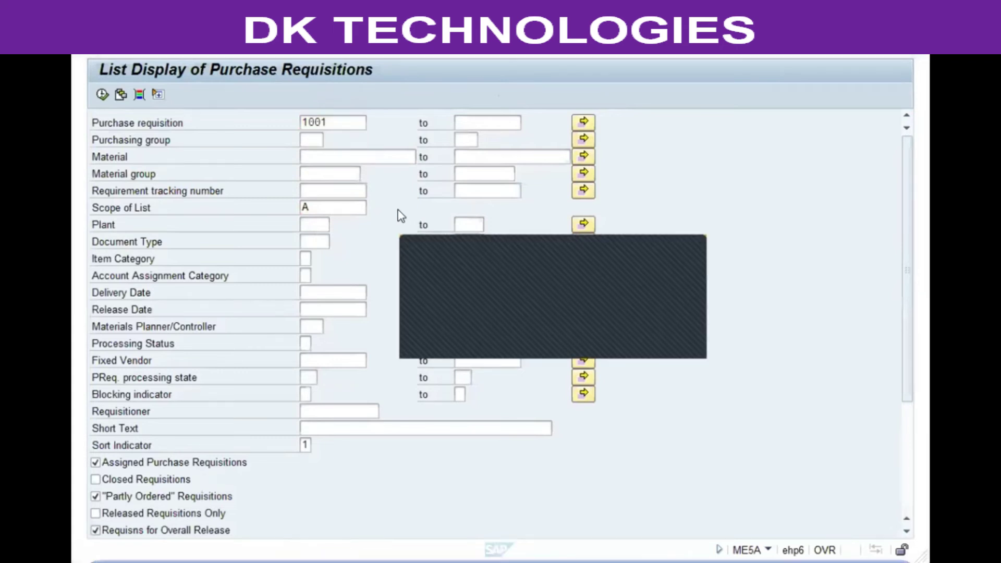
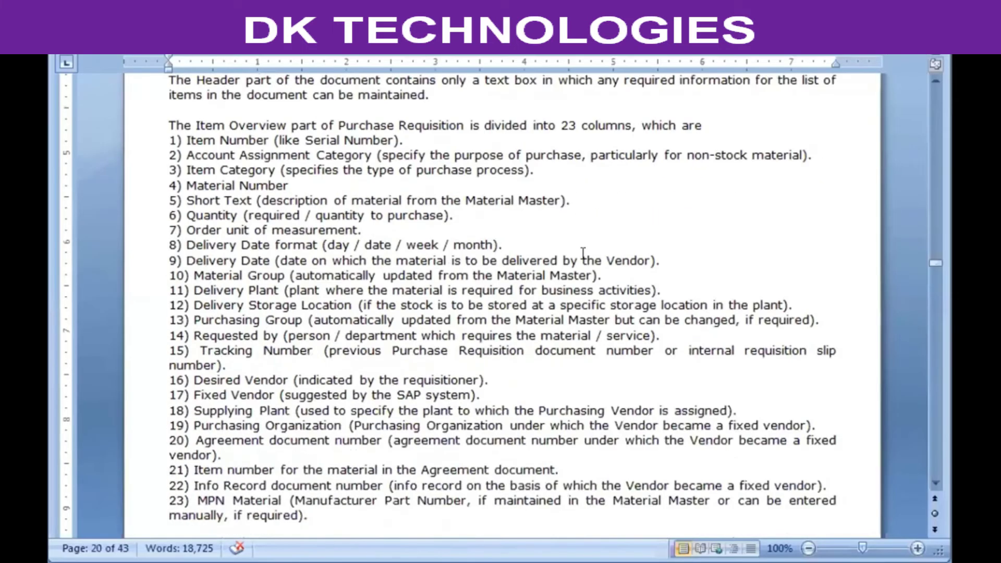
Step: Look up the request for quotation creation code in the Word notes and open transaction ME41 in SAP
{"action": "scroll", "coordinate": [583, 253], "scroll_direction": "down", "scroll_amount": 1}
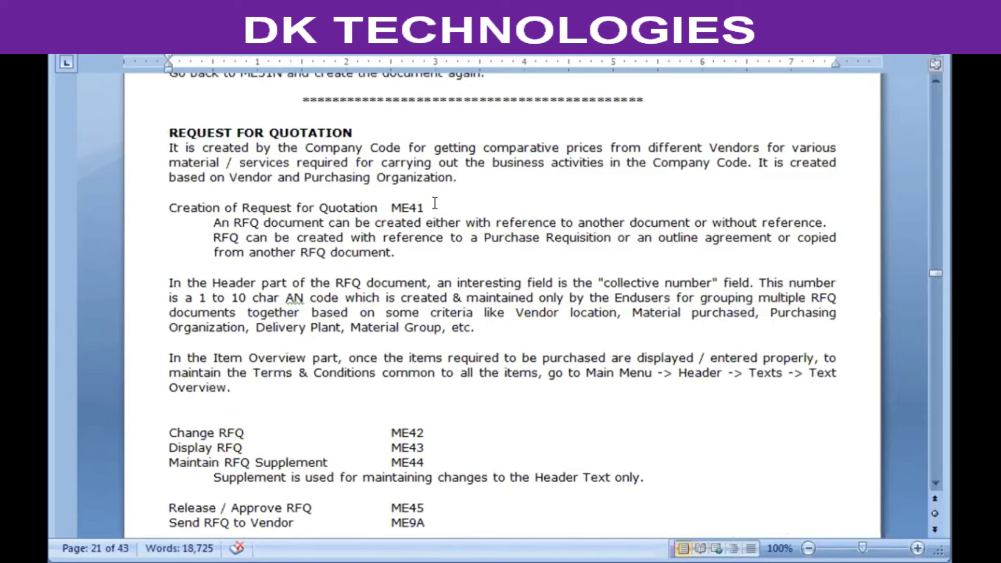
{"action": "left_click_drag", "start_coordinate": [435, 203], "coordinate": [386, 207]}
{"action": "key", "text": "Right"}
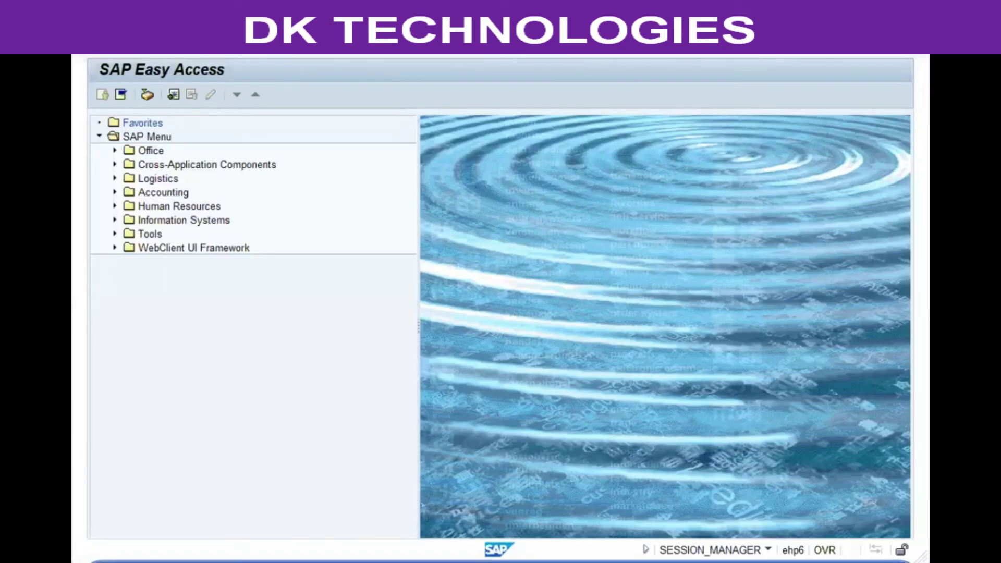
{"action": "key", "text": "Return"}
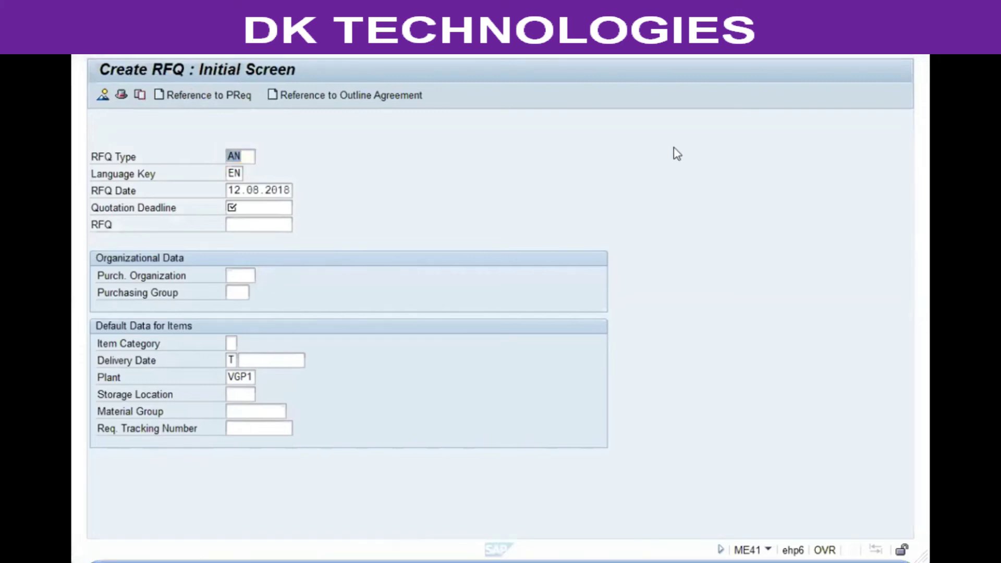
Step: Examine the RFQ type, language key and RFQ date fields on the Create RFQ initial screen
{"action": "left_click", "coordinate": [507, 121]}
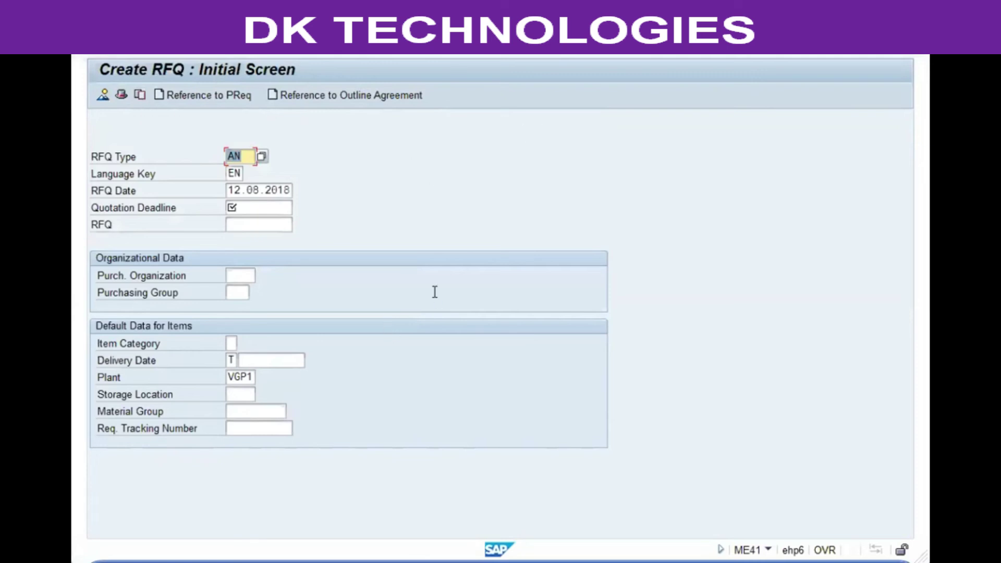
{"action": "left_click", "coordinate": [248, 153]}
{"action": "key", "text": "Return"}
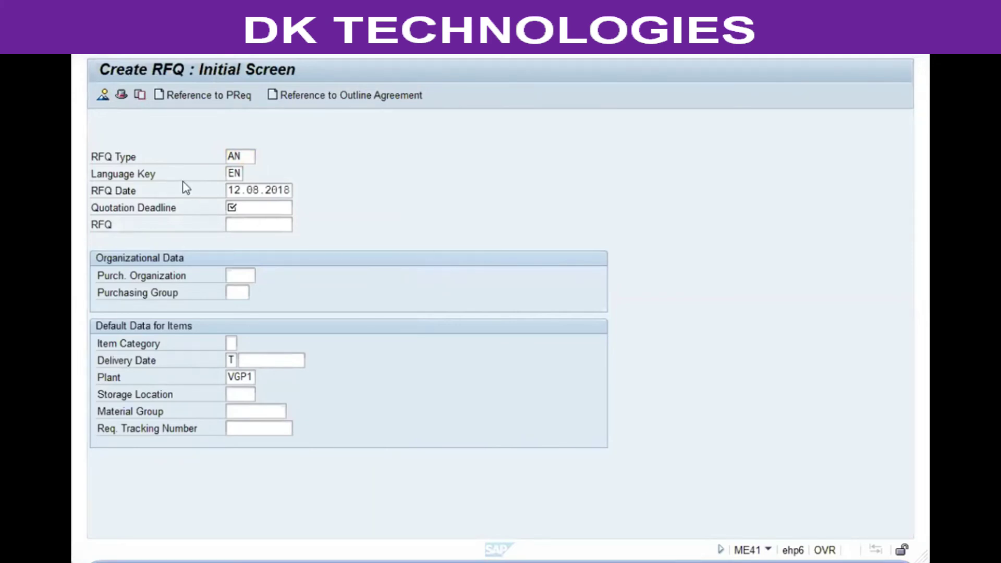
{"action": "left_click", "coordinate": [251, 156]}
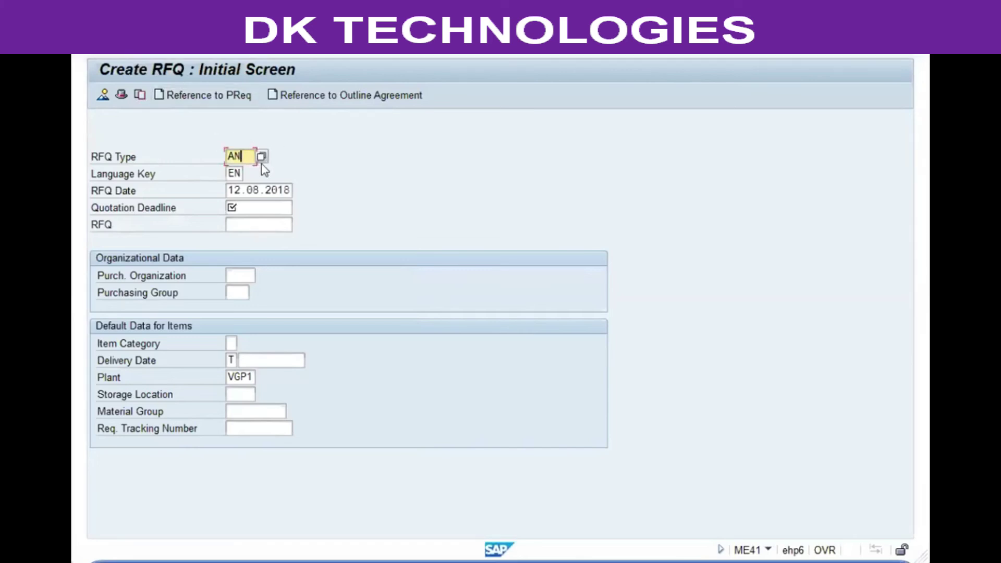
{"action": "left_click_drag", "start_coordinate": [245, 156], "coordinate": [174, 151]}
{"action": "left_click", "coordinate": [155, 178]}
{"action": "left_click", "coordinate": [230, 172]}
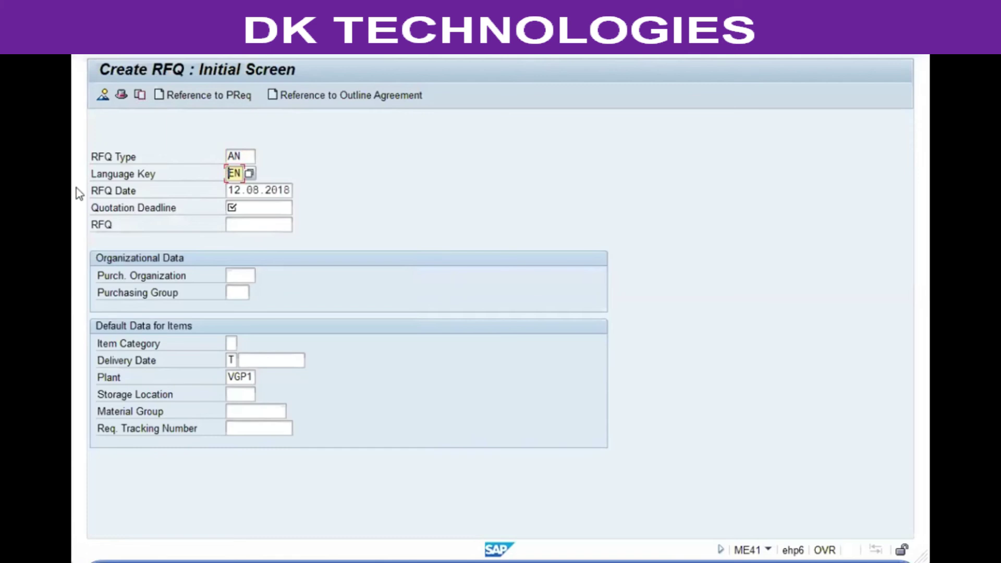
{"action": "left_click", "coordinate": [241, 189]}
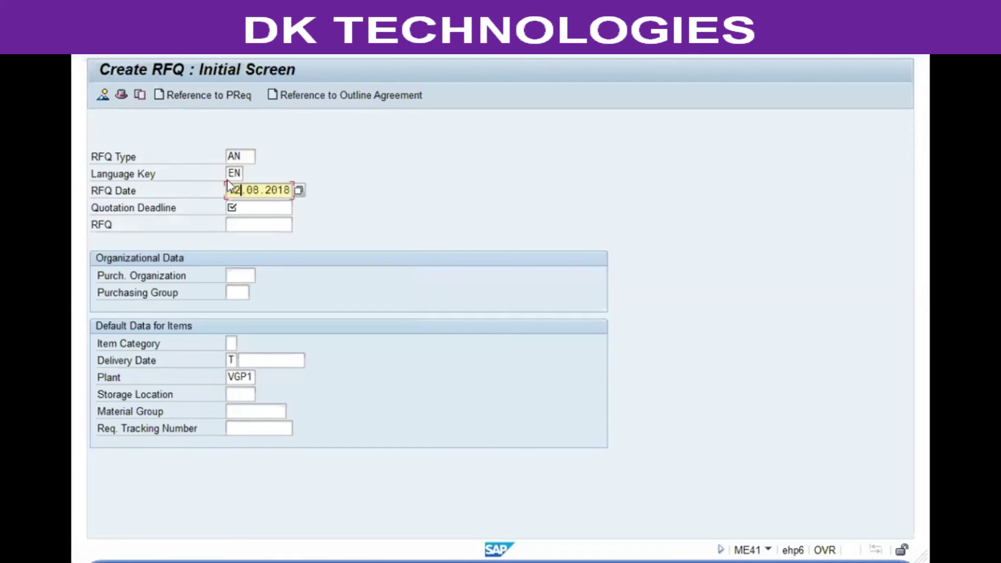
Step: Set the quotation deadline of the RFQ to 12.08.2018
{"action": "left_click", "coordinate": [231, 207]}
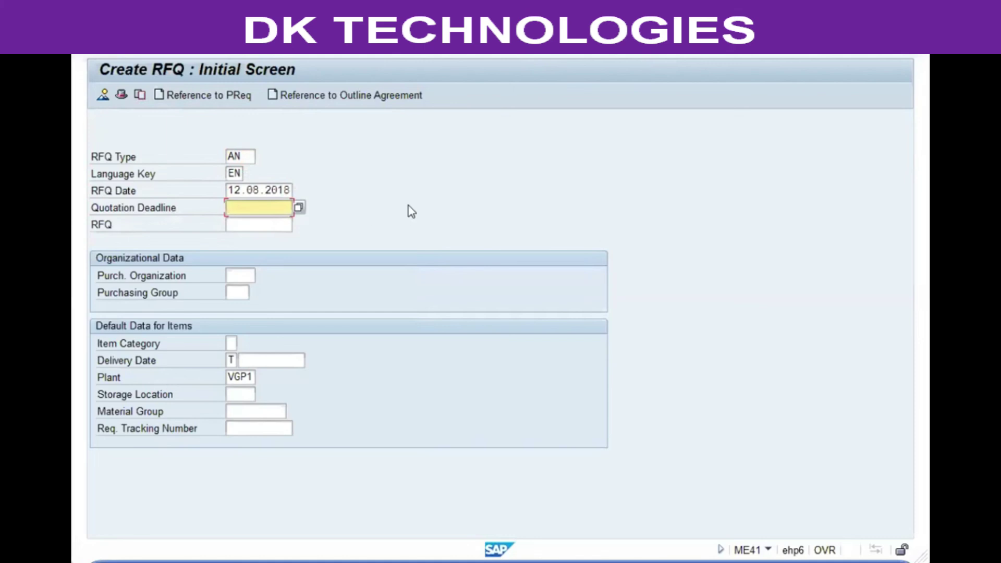
{"action": "type", "text": "12.08.2018"}
{"action": "left_click", "coordinate": [114, 191]}
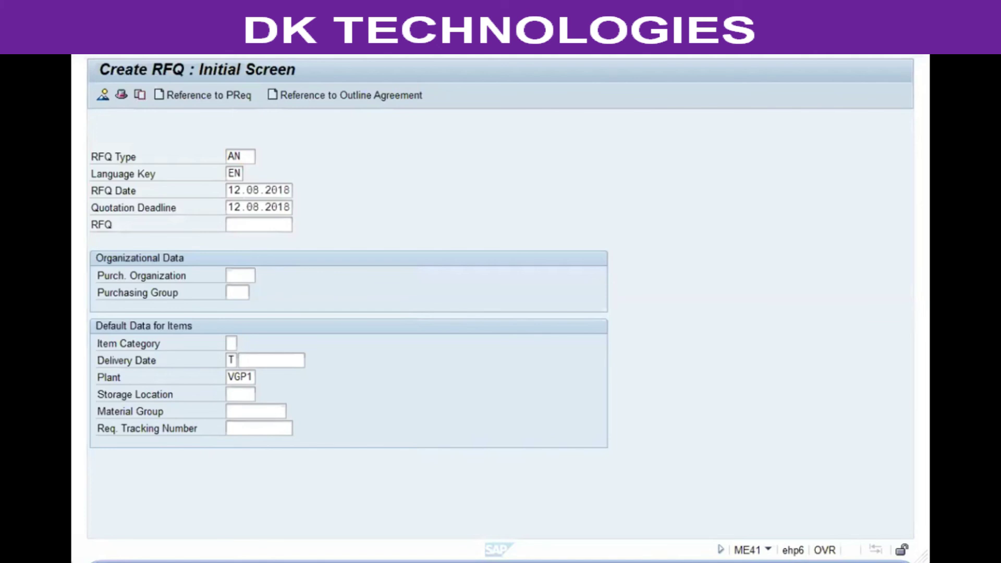
Step: Enter purchasing organization vgp1 and purchasing group 001, and clear the default plant for the RFQ items
{"action": "left_click", "coordinate": [233, 275]}
{"action": "type", "text": "vgp1"}
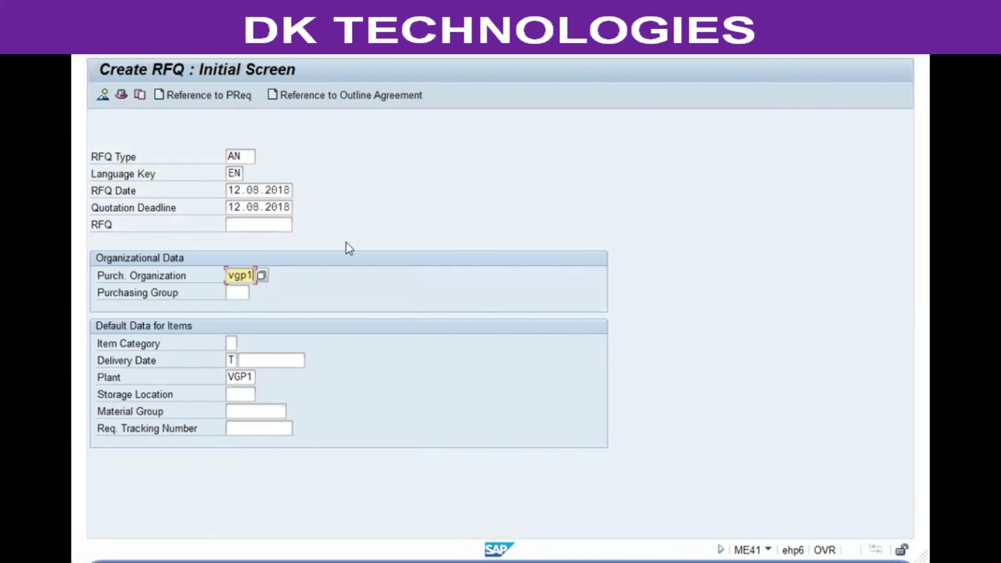
{"action": "key", "text": "Tab"}
{"action": "type", "text": "001"}
{"action": "key", "text": "Tab"}
{"action": "key", "text": "Tab"}
{"action": "key", "text": "Tab"}
{"action": "key", "text": "Tab"}
{"action": "key", "text": "shift+End"}
{"action": "key", "text": "Delete"}
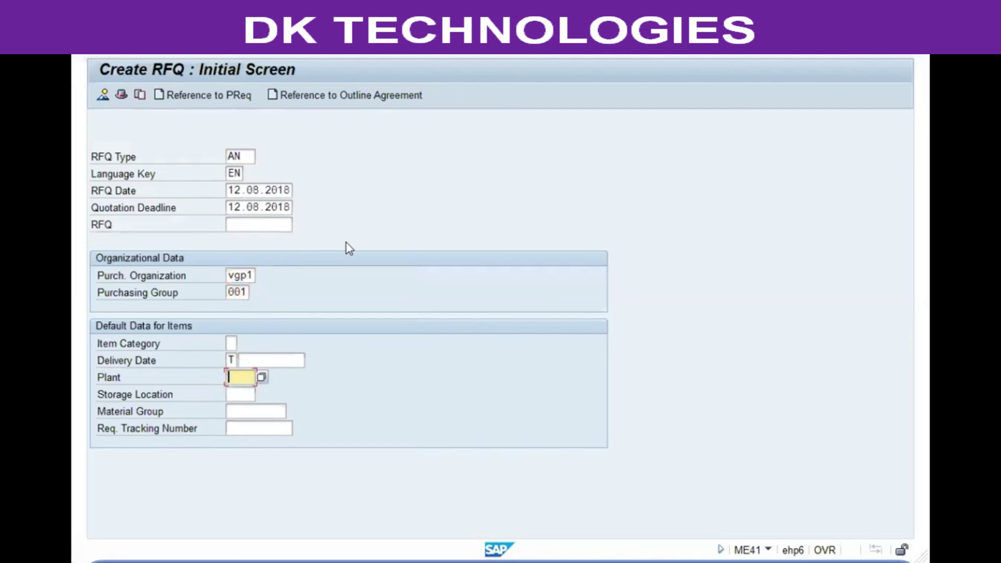
{"action": "key", "text": "shift+Tab"}
{"action": "key", "text": "shift+Tab"}
{"action": "key", "text": "shift+Tab"}
{"action": "key", "text": "Tab"}
{"action": "key", "text": "Tab"}
{"action": "key", "text": "Tab"}
{"action": "key", "text": "Tab"}
{"action": "key", "text": "Tab"}
{"action": "key", "text": "shift+Tab"}
{"action": "key", "text": "shift+Tab"}
{"action": "key", "text": "shift+Tab"}
{"action": "key", "text": "shift+Tab"}
{"action": "key", "text": "shift+Tab"}
{"action": "key", "text": "Tab"}
{"action": "key", "text": "Tab"}
{"action": "key", "text": "Tab"}
{"action": "key", "text": "Tab"}
{"action": "key", "text": "Tab"}
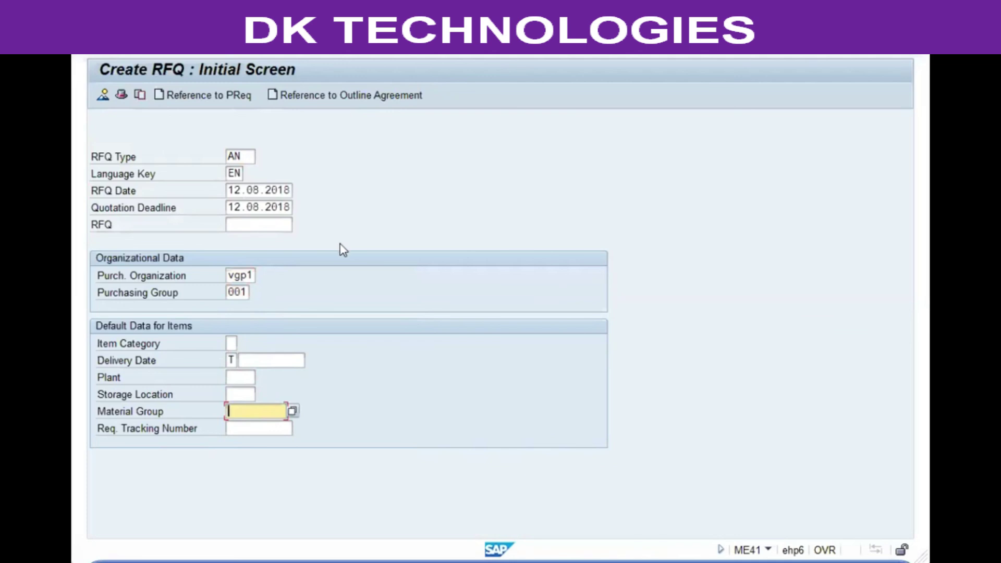
Step: Try to create the RFQ with reference to the saved purchase requisition, adding item category M to the selection
{"action": "left_click", "coordinate": [214, 95]}
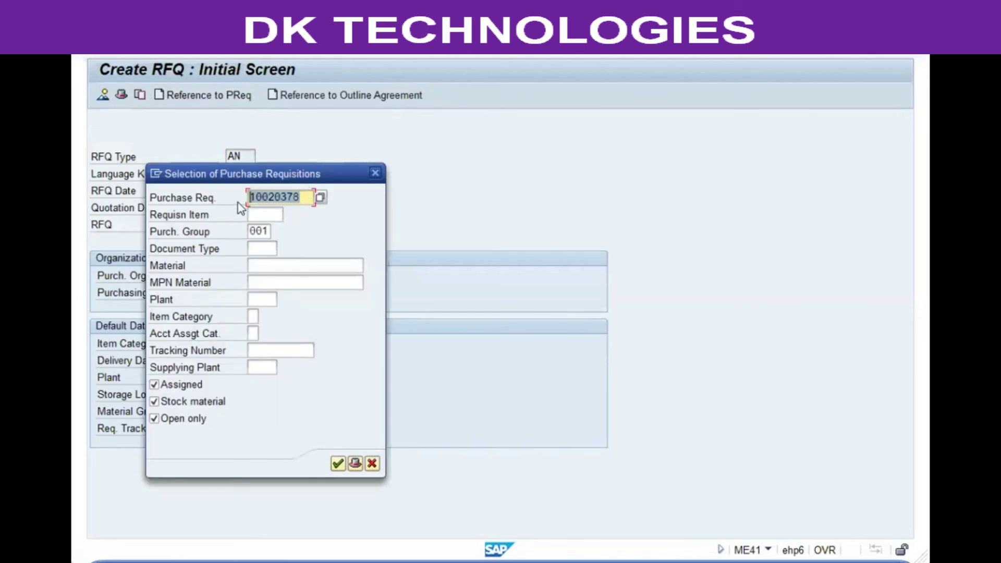
{"action": "key", "text": "Return"}
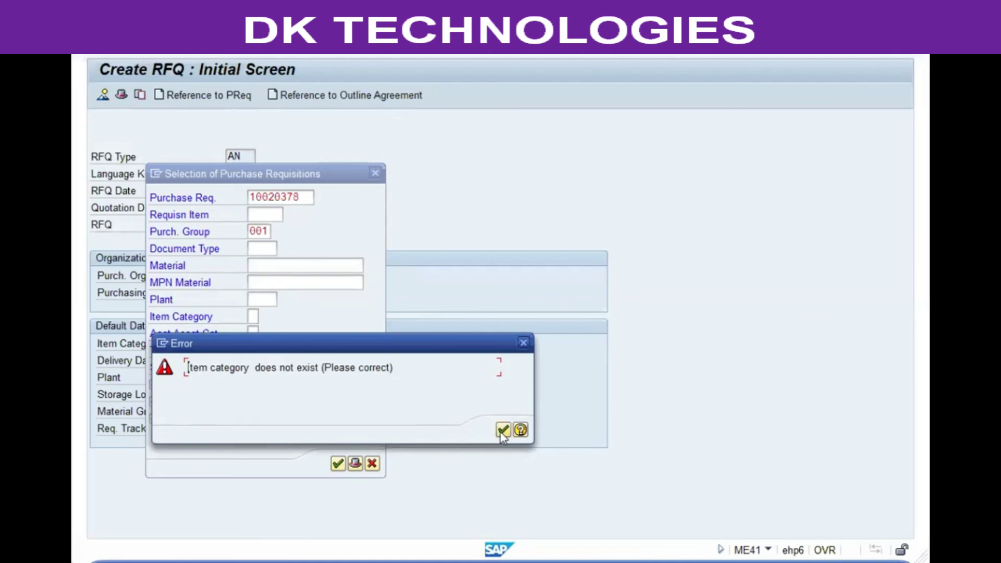
{"action": "left_click", "coordinate": [502, 429]}
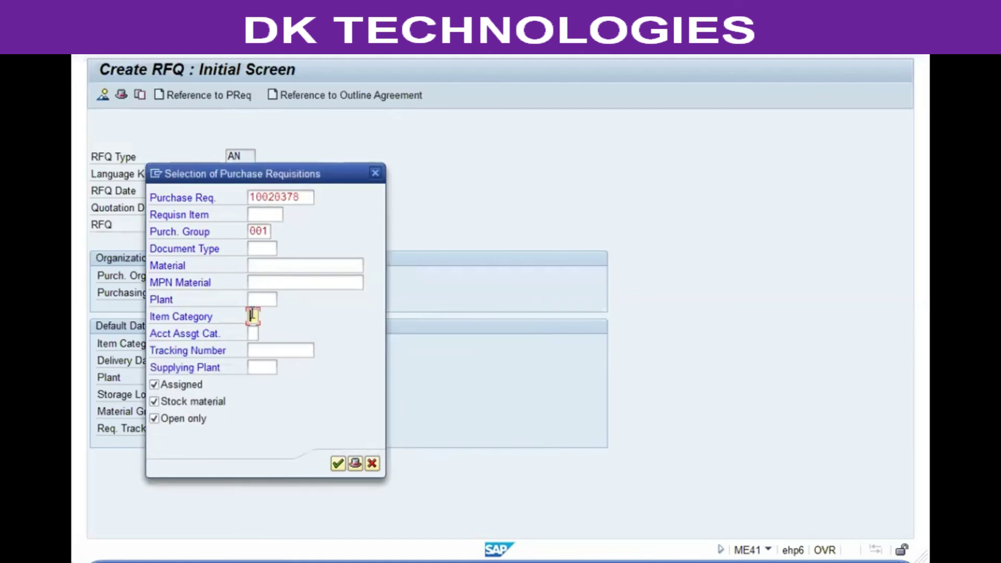
{"action": "type", "text": "M"}
{"action": "key", "text": "Return"}
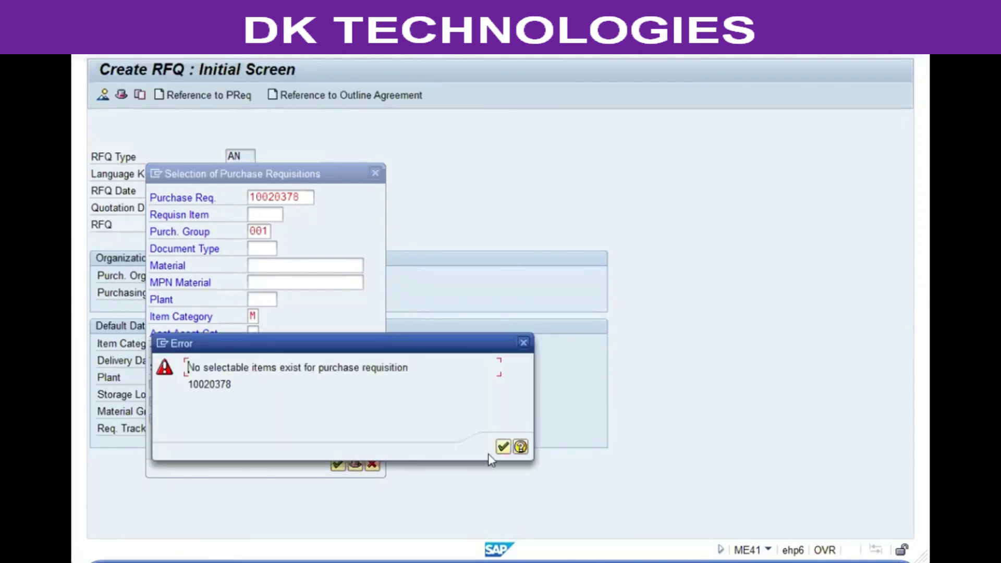
{"action": "left_click", "coordinate": [503, 447]}
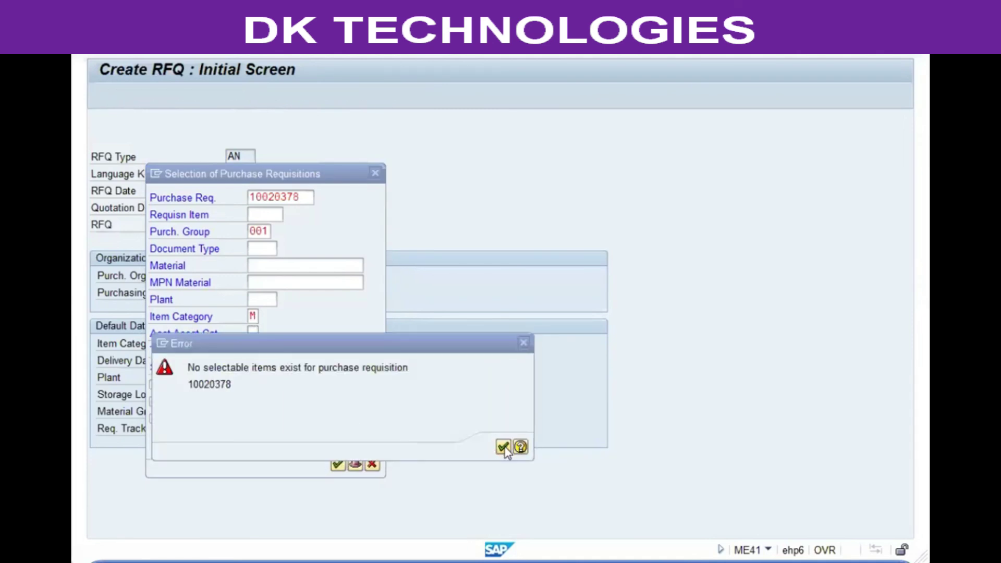
Step: Clear the item category in the requisition selection and in the default item data, and try referencing the purchase requisition again
{"action": "left_click", "coordinate": [253, 317]}
{"action": "key", "text": "Delete"}
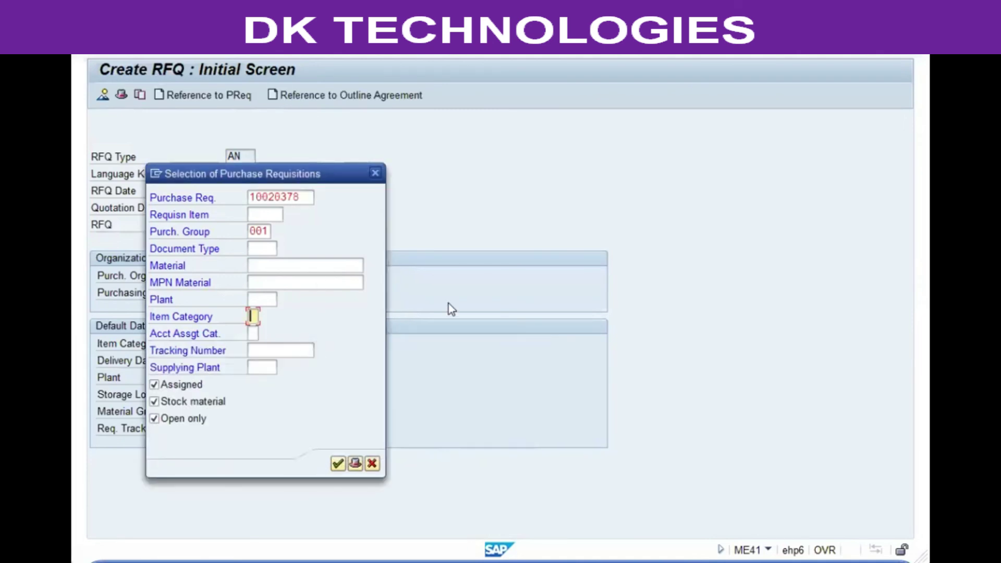
{"action": "left_click", "coordinate": [375, 173]}
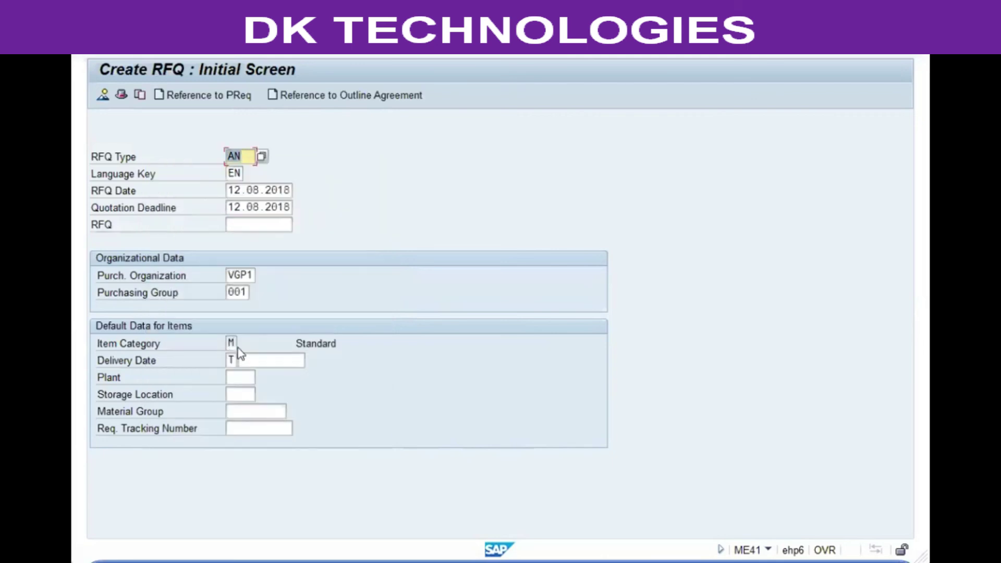
{"action": "key", "text": "Delete"}
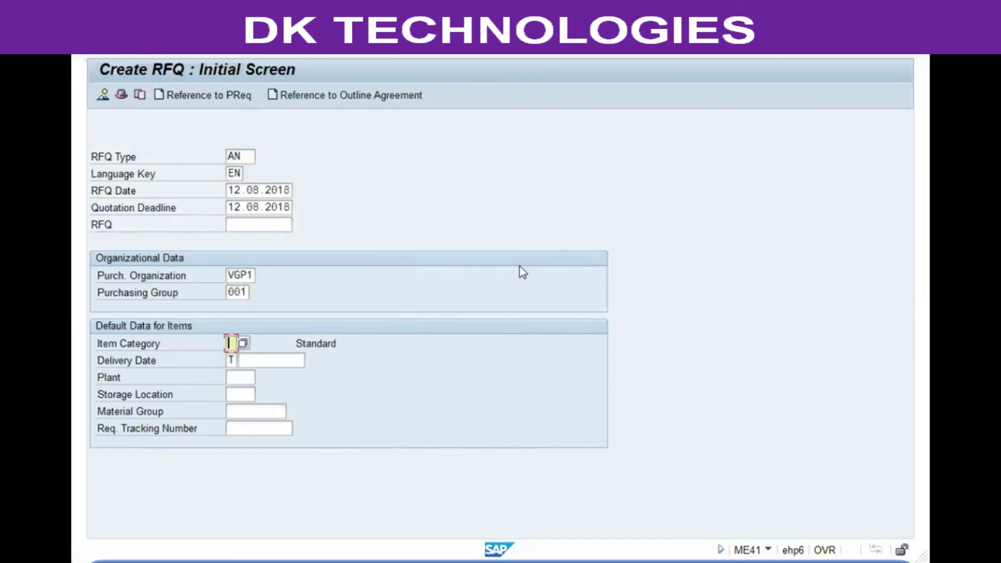
{"action": "left_click", "coordinate": [239, 97]}
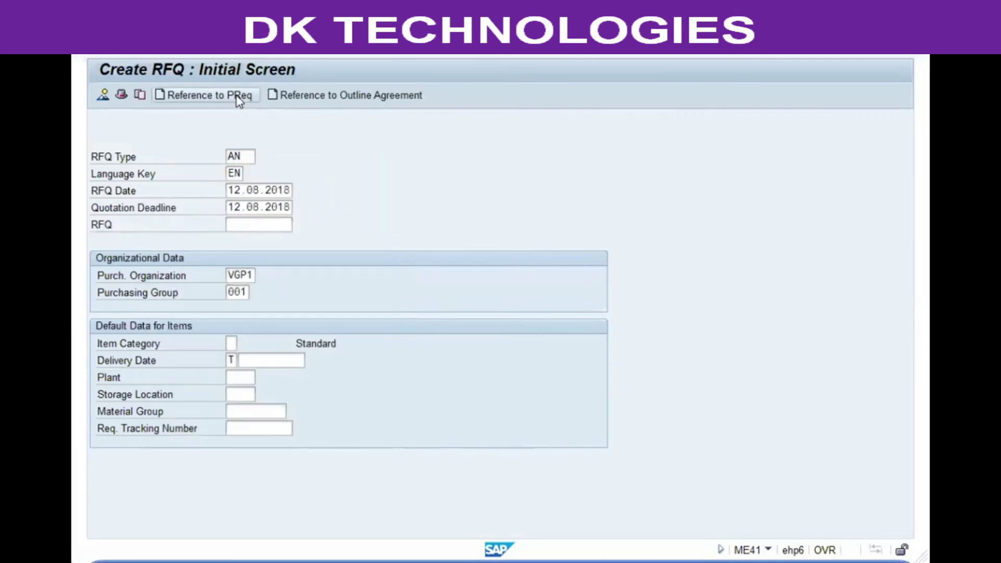
{"action": "left_click", "coordinate": [338, 463]}
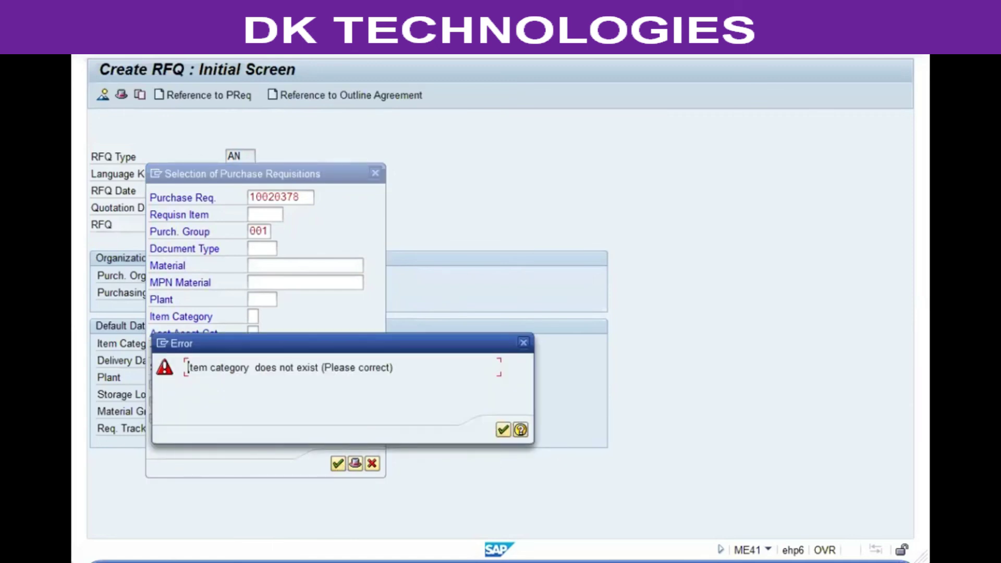
Step: Dismiss the item category error and enter materials 942, 942, 943, 943, 944 and 944 as items of a new ZLPR purchase requisition
{"action": "key", "text": "Return"}
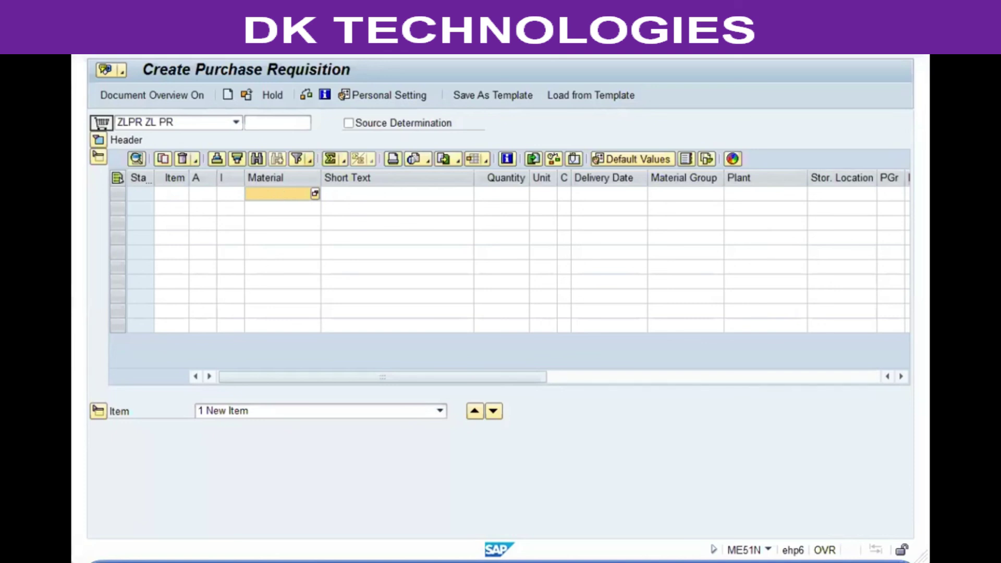
{"action": "type", "text": "942"}
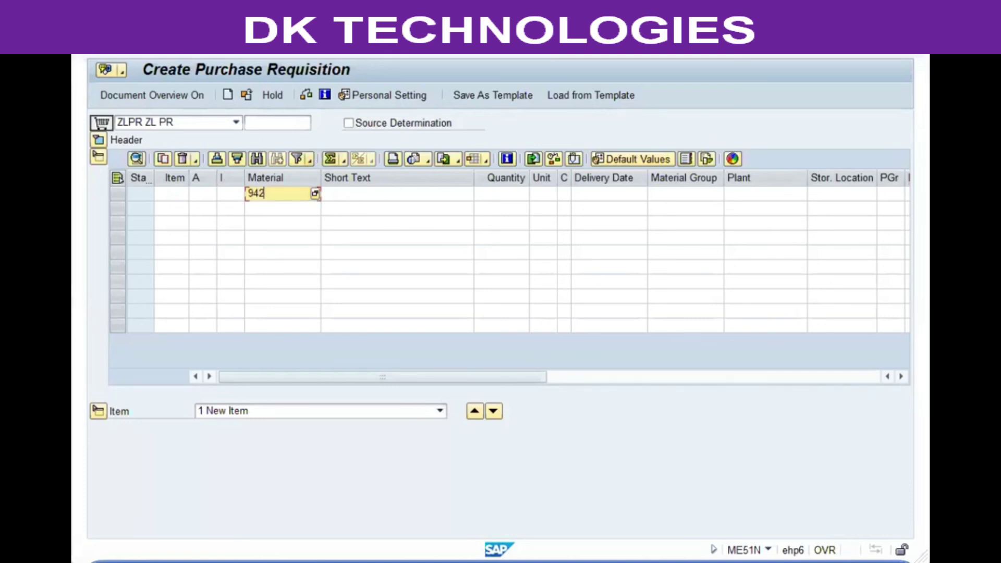
{"action": "key", "text": "Tab"}
{"action": "key", "text": "Down"}
{"action": "key", "text": "Left"}
{"action": "type", "text": "942"}
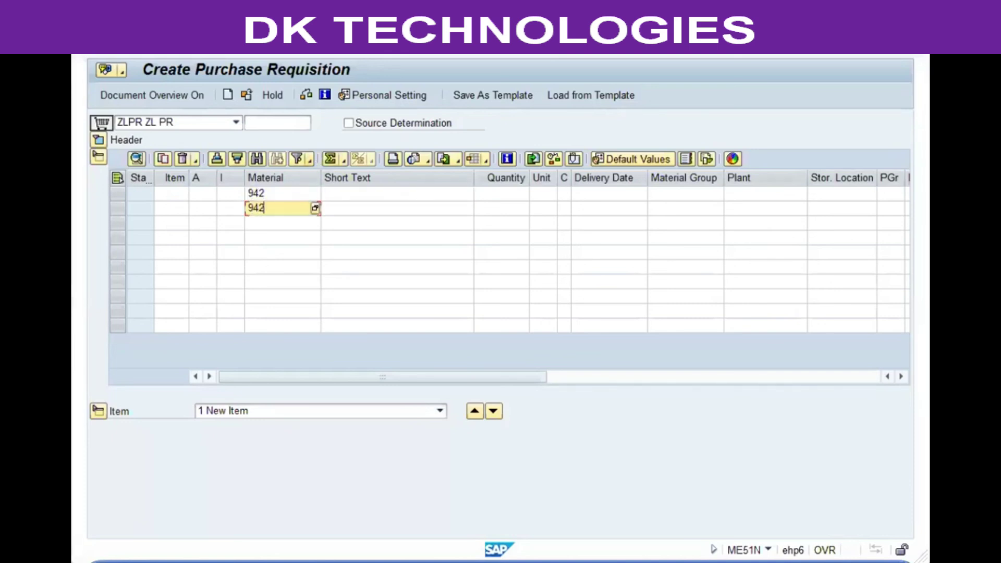
{"action": "key", "text": "Down"}
{"action": "type", "text": "943"}
{"action": "key", "text": "Down"}
{"action": "type", "text": "943"}
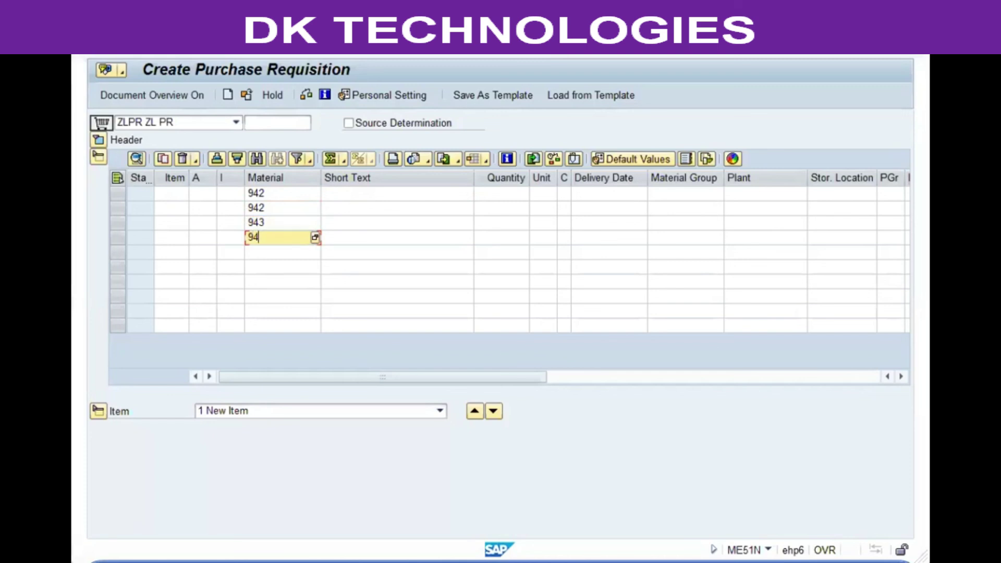
{"action": "key", "text": "Down"}
{"action": "type", "text": "944"}
{"action": "key", "text": "Down"}
{"action": "type", "text": "944"}
Step: Set the quantities of the six requisition items, from first to last, to 2000, 2100, 2200, 2300, 2400 and 2500
{"action": "key", "text": "Tab"}
{"action": "key", "text": "Tab"}
{"action": "type", "text": "2500"}
{"action": "key", "text": "Up"}
{"action": "type", "text": "2400"}
{"action": "key", "text": "Up"}
{"action": "type", "text": "2300"}
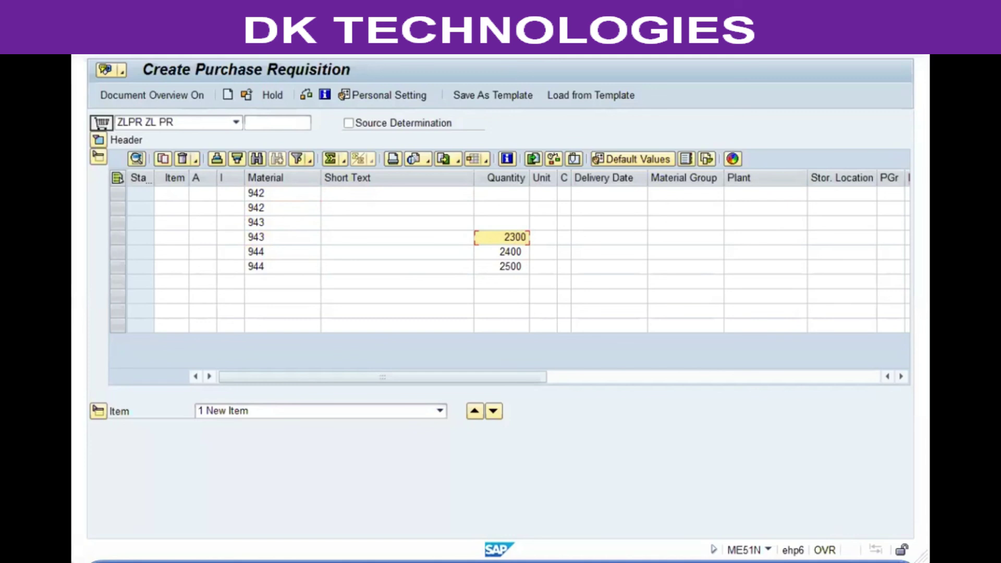
{"action": "key", "text": "Up"}
{"action": "type", "text": "2200"}
{"action": "key", "text": "Up"}
{"action": "type", "text": "2100"}
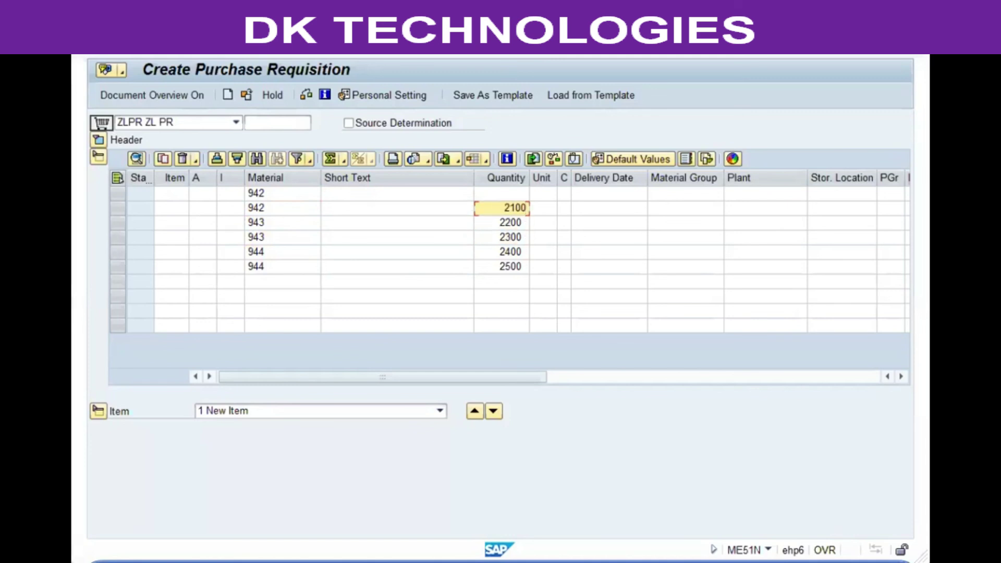
{"action": "key", "text": "Up"}
{"action": "type", "text": "2000"}
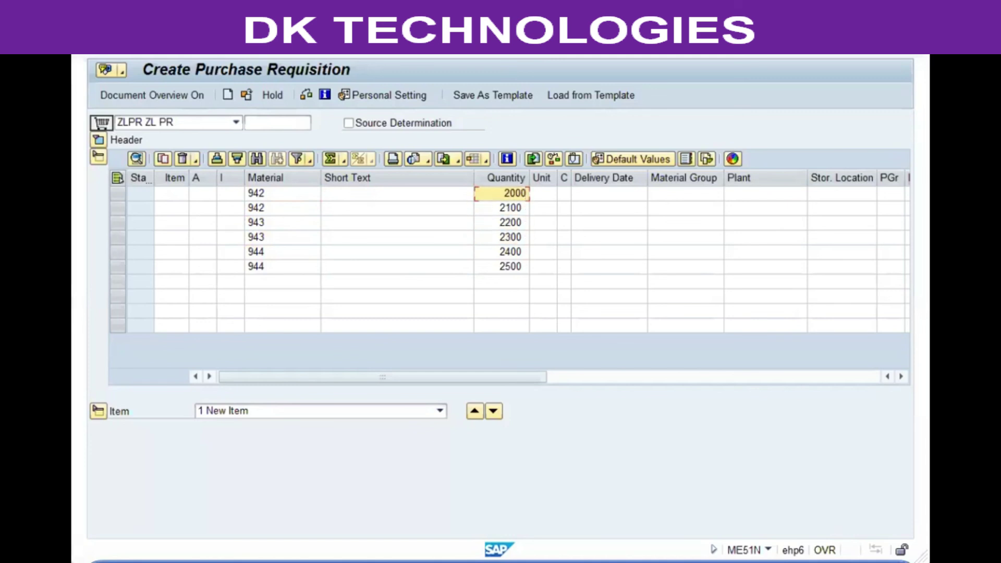
Step: Enter the delivery date for the first requisition item, material 942 with quantity 2000
{"action": "left_click", "coordinate": [608, 193]}
{"action": "type", "text": "1.06"}
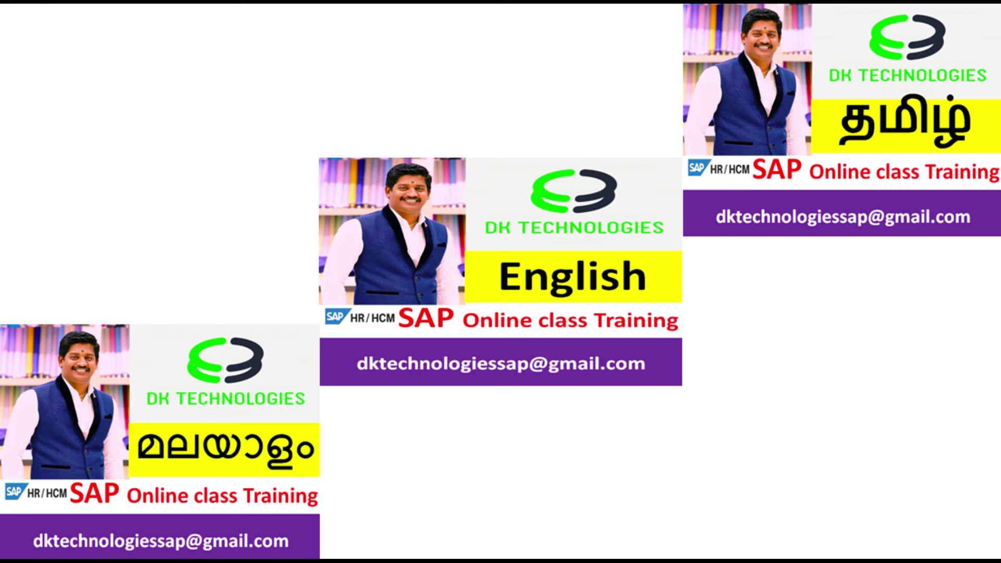